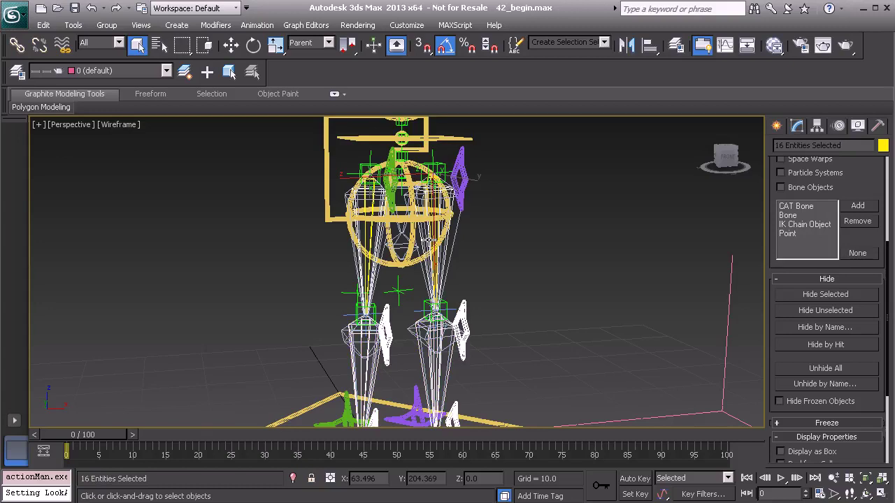
- Select the overlapping thigh bones, both the outer and inner ones, on both legs of the rig
scroll(420, 308, down, 3)
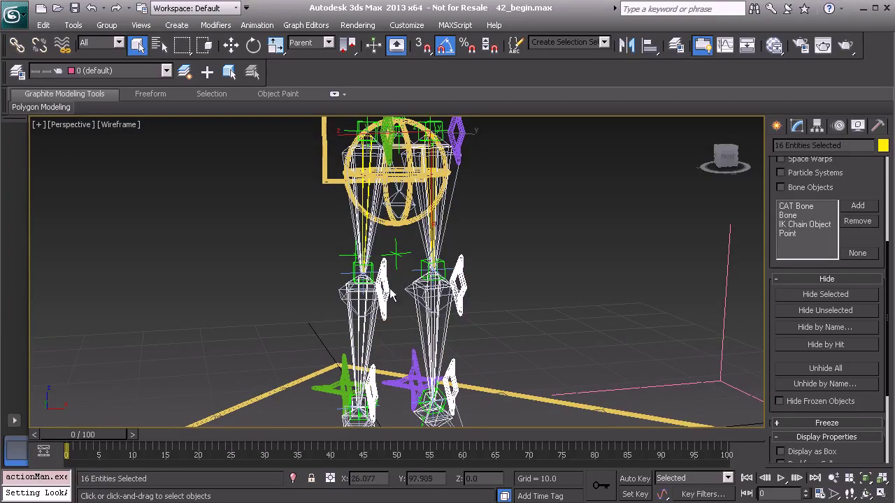
middle_drag(404, 241, 390, 260)
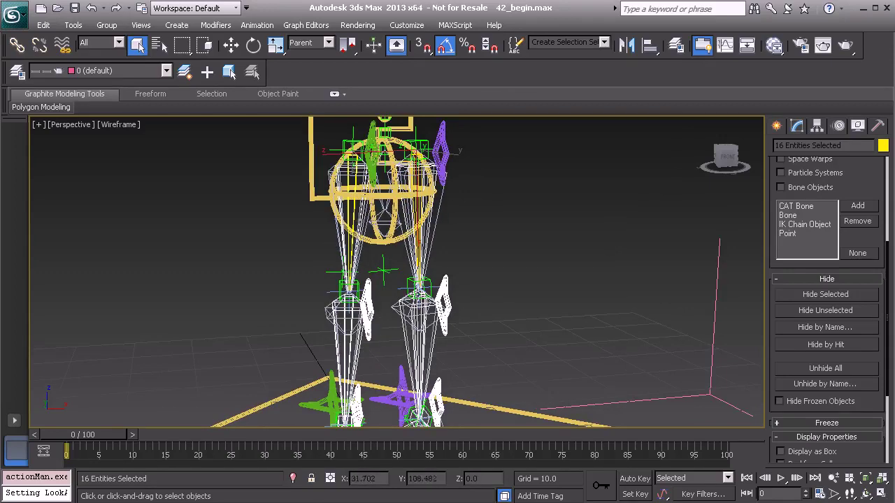
click(413, 278)
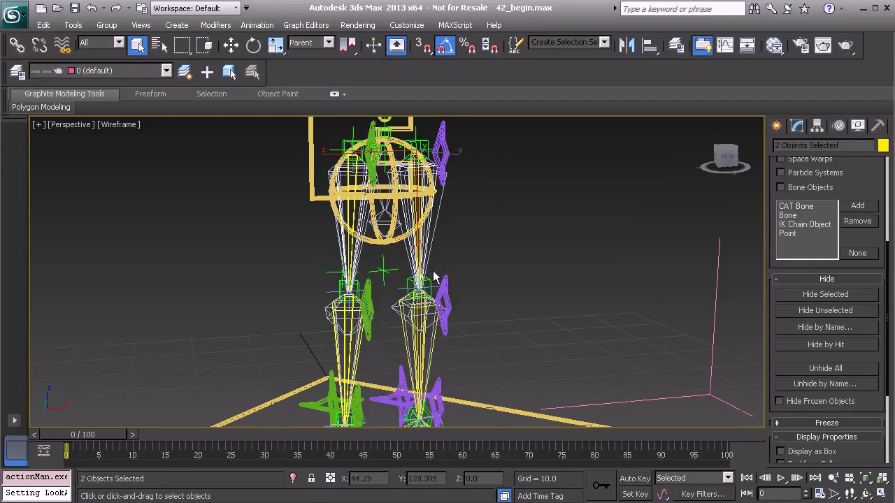
scroll(434, 278, up, 8)
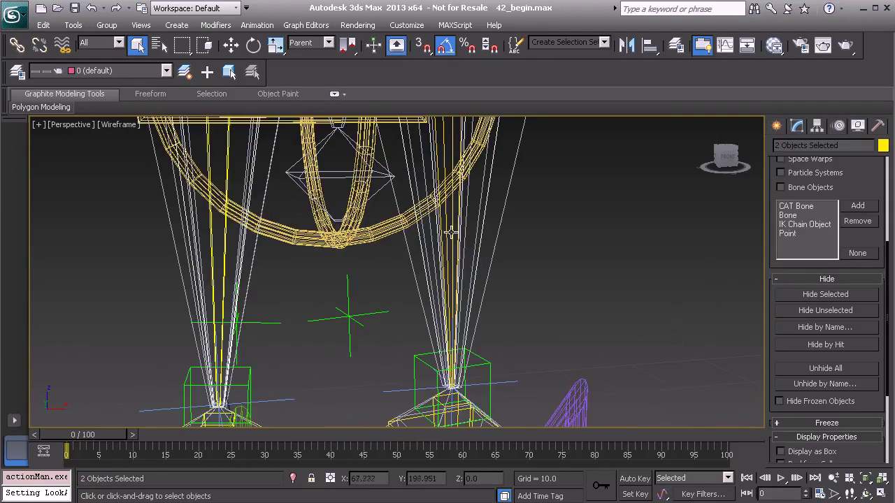
ctrl+click(451, 231)
middle_drag(328, 241, 355, 290)
ctrl+click(246, 306)
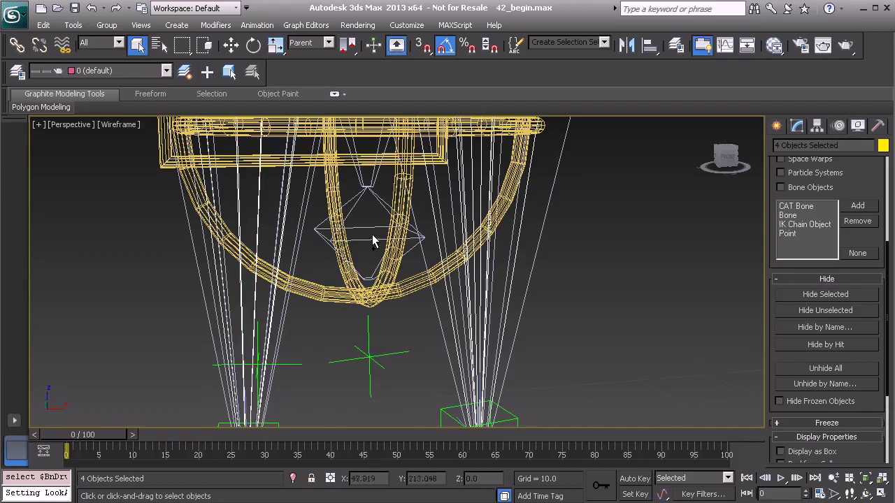
- Add the overlapping outer and inner shin bones of both legs to the selection
scroll(373, 242, down, 8)
scroll(451, 295, up, 6)
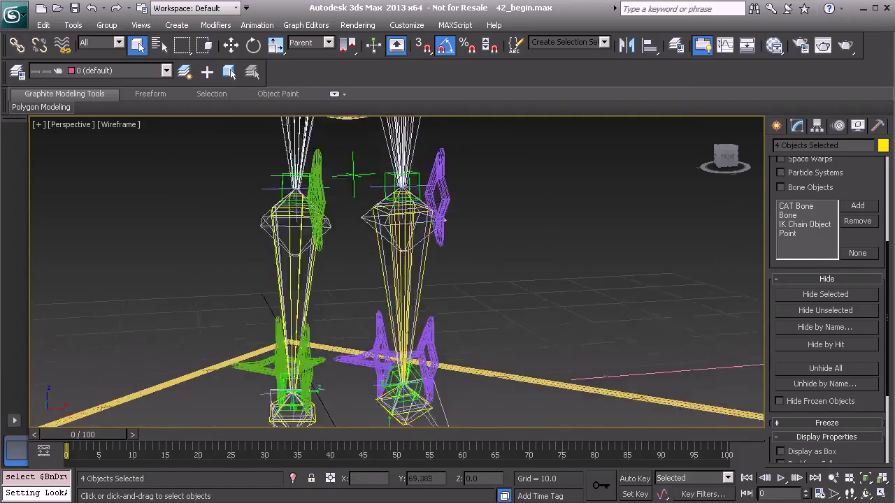
ctrl+click(451, 289)
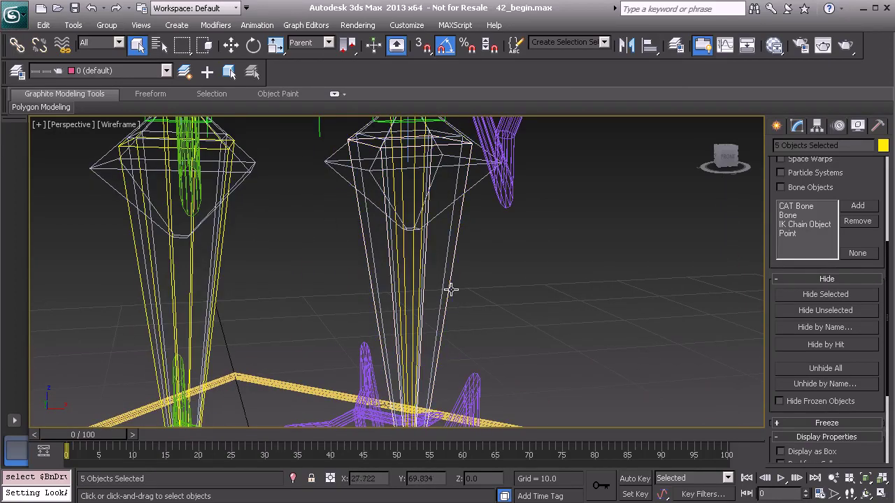
ctrl+click(216, 296)
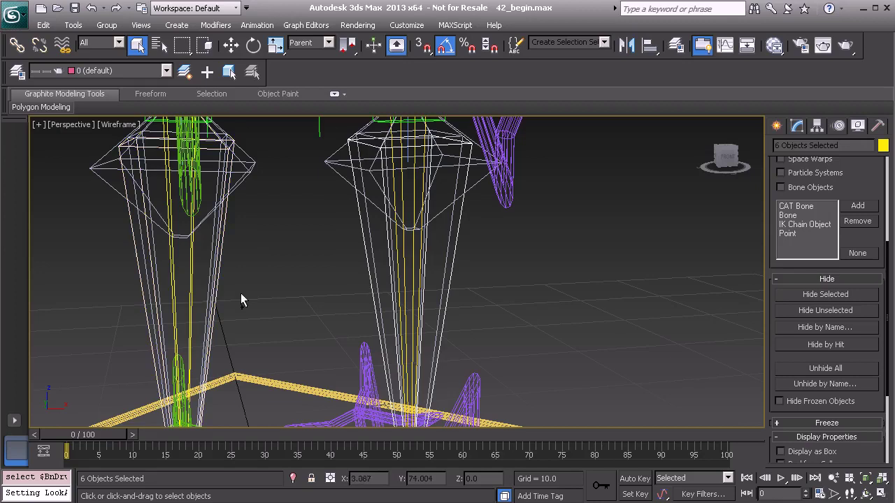
ctrl+click(403, 278)
ctrl+click(192, 292)
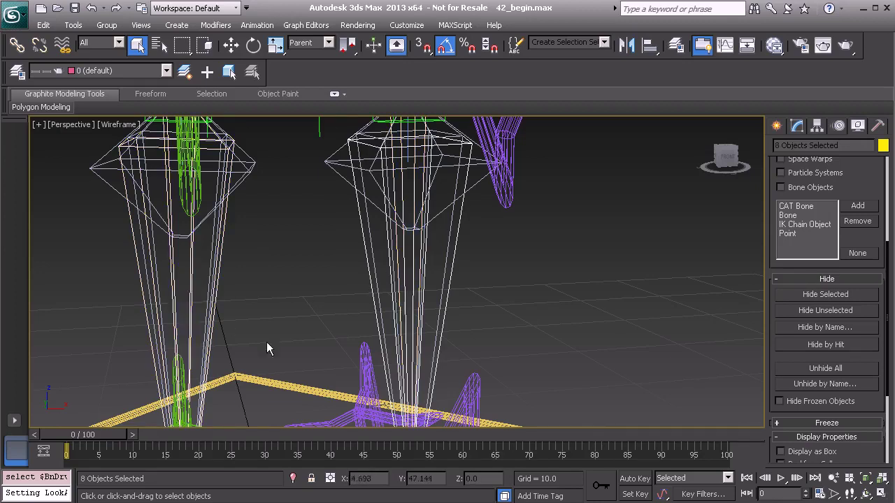
- Add the ankle bones of both feet to the selection and hide all selected leg bones
scroll(230, 325, down, 5)
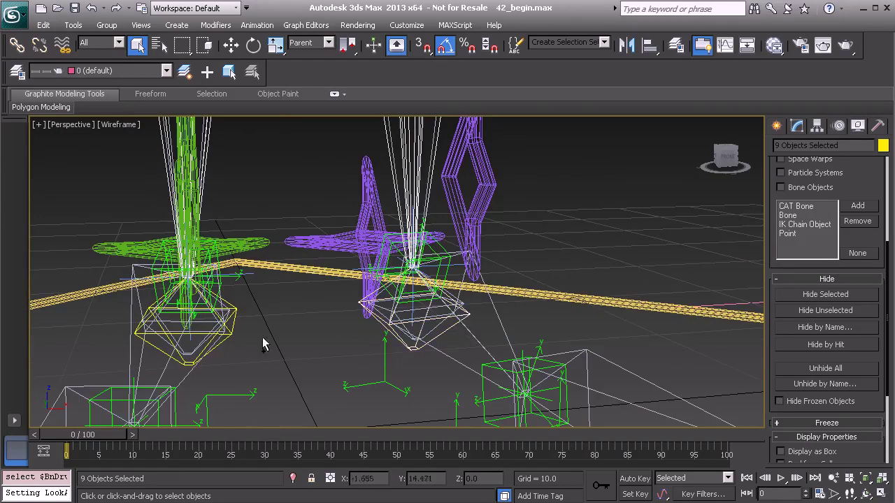
ctrl+click(231, 336)
key(z)
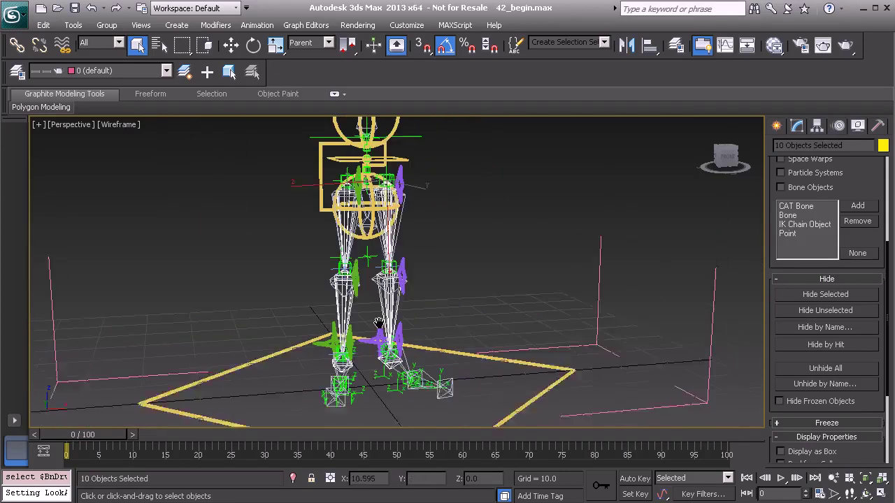
click(815, 293)
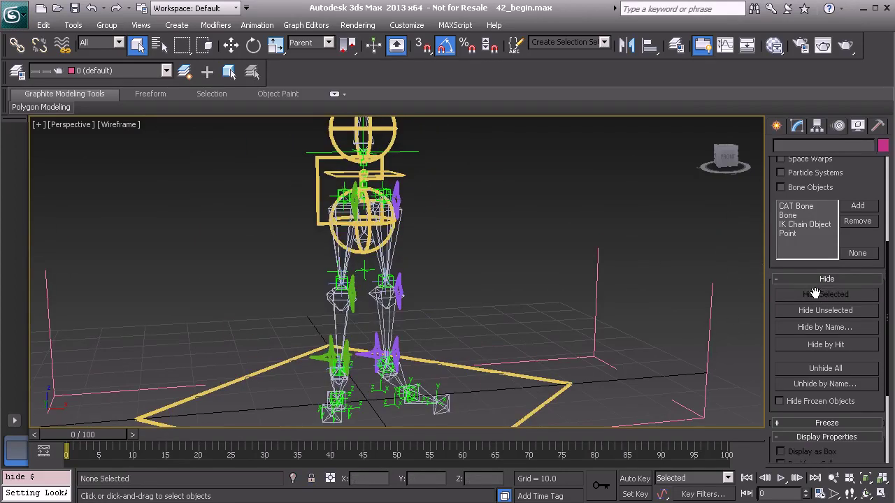
- Merge all objects from Flexi_Line.max in the Assets folder into the current scene
alt+middle_drag(488, 270, 381, 254)
alt+middle_drag(408, 296, 467, 280)
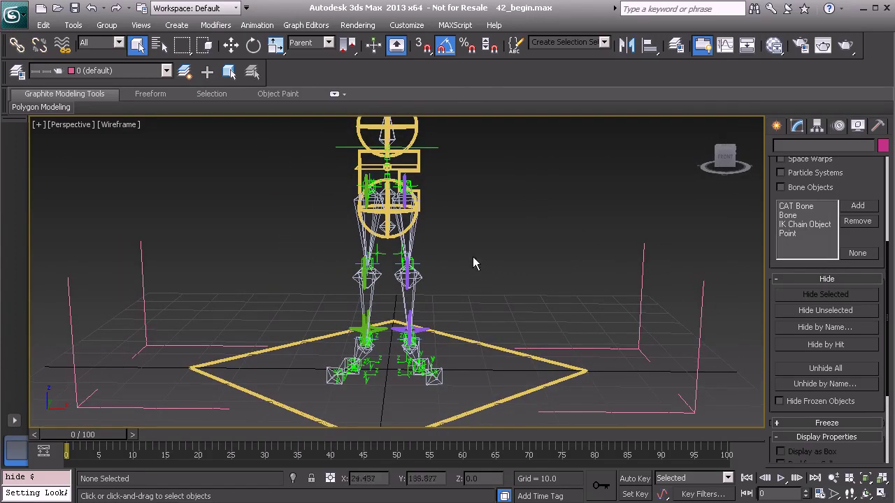
click(23, 26)
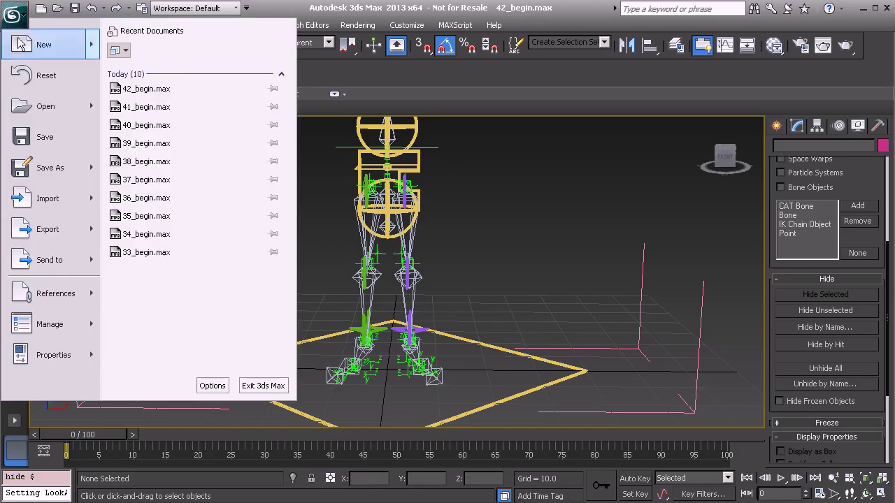
mouse_move(63, 203)
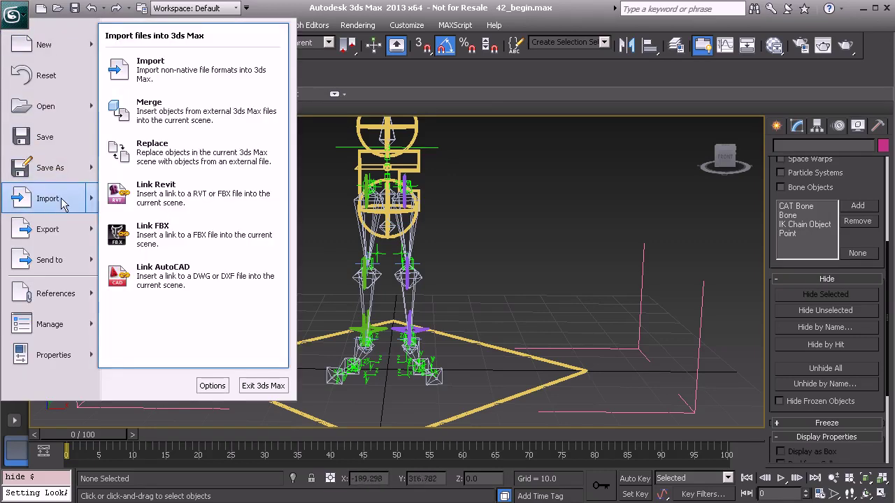
click(187, 116)
click(62, 109)
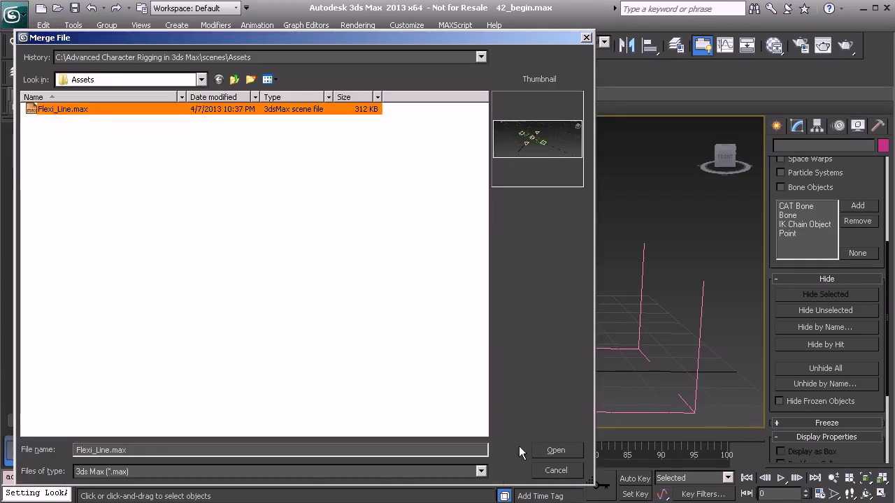
click(555, 451)
click(329, 350)
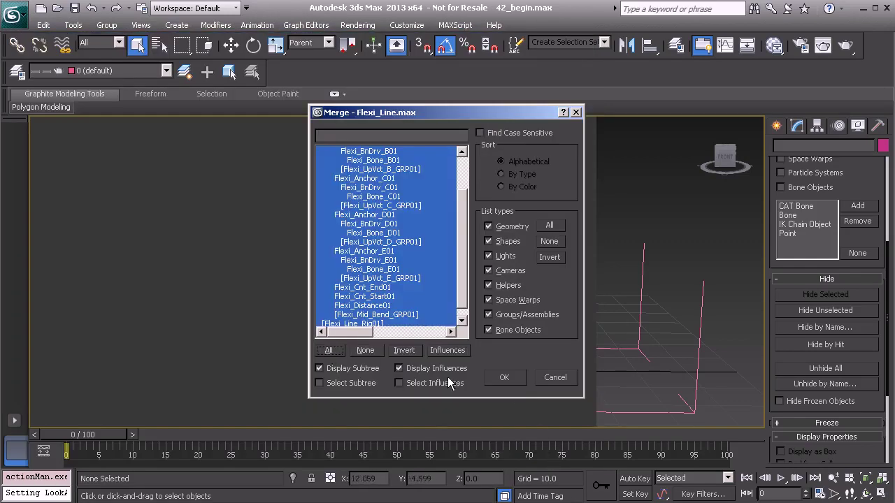
click(505, 378)
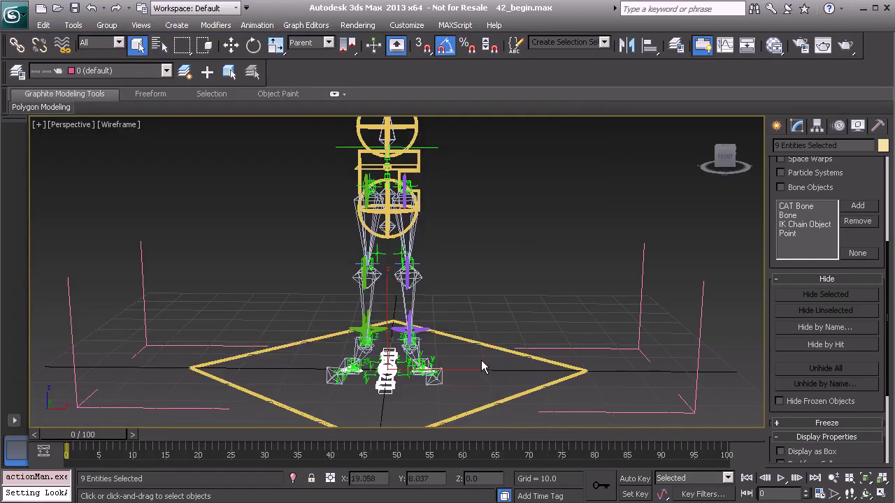
- Unhide the Flexi_Hidden layer and select the Flexi_Line_Rig01 helper together with its whole child hierarchy
click(16, 70)
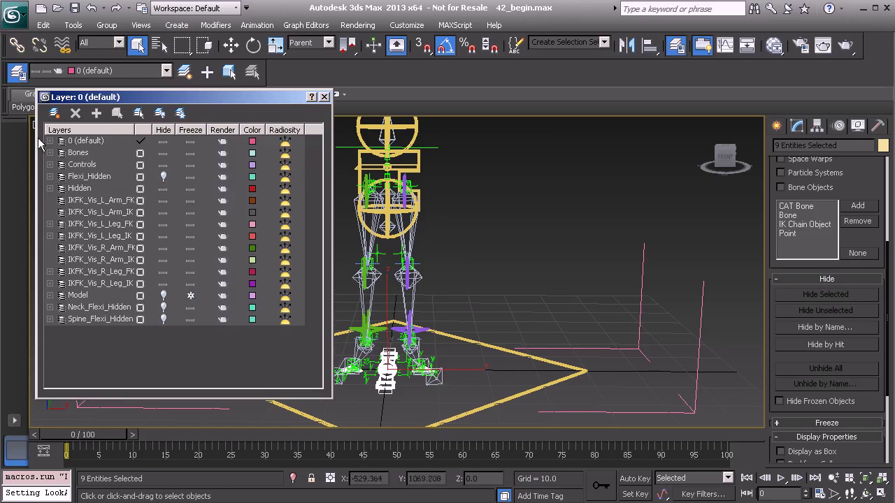
click(166, 176)
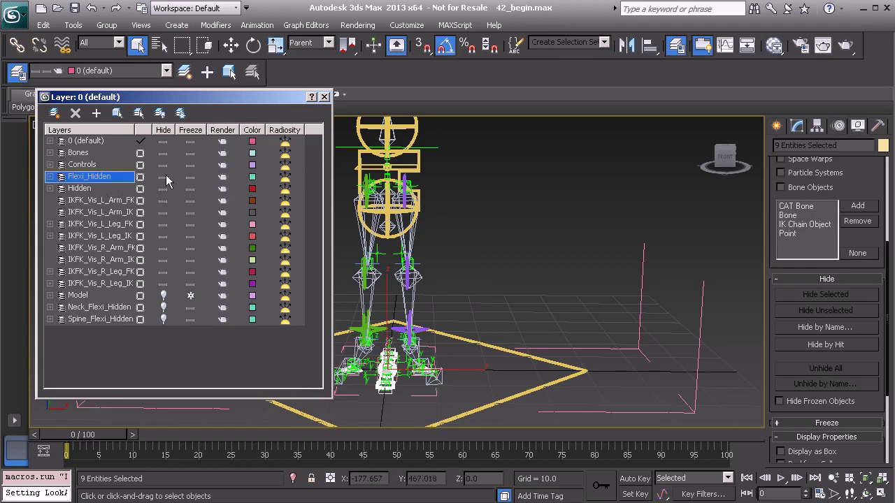
alt+middle_drag(449, 301, 467, 305)
click(451, 319)
middle_drag(544, 279, 560, 264)
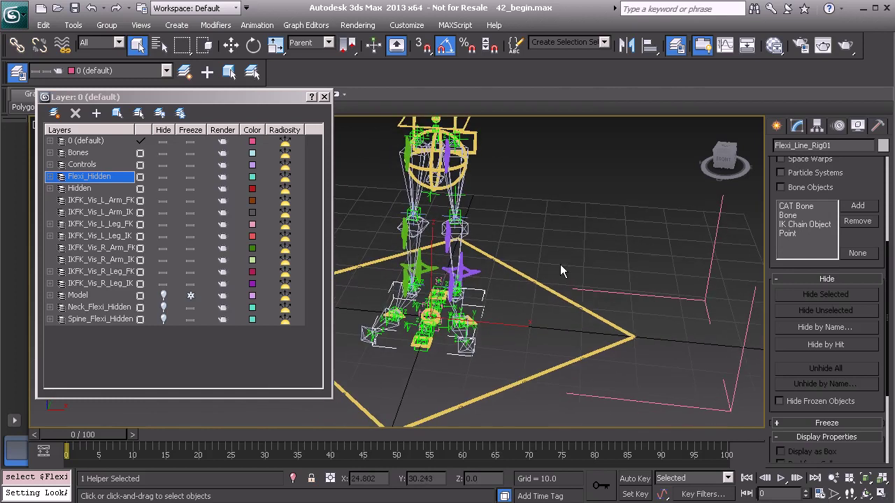
key(ctrl+Page_Down)
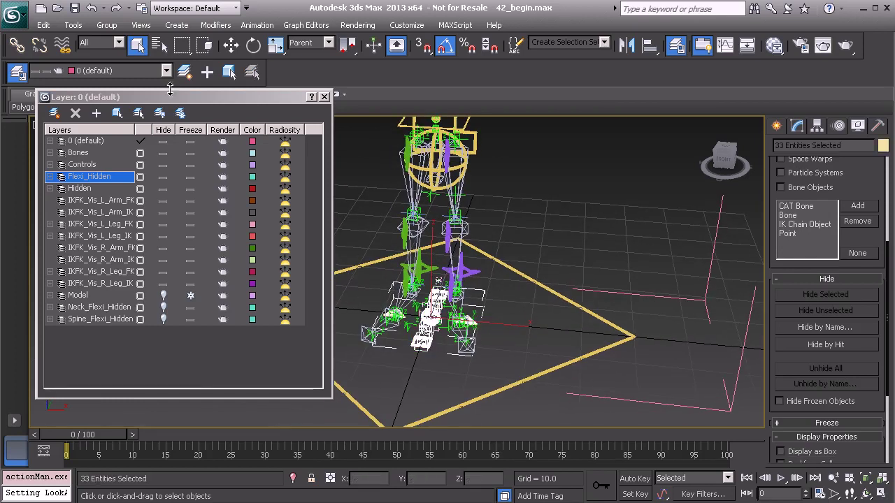
- Add the prefix L_Thigh_ to the names of all selected Flexi rig objects without changing their base names
click(74, 25)
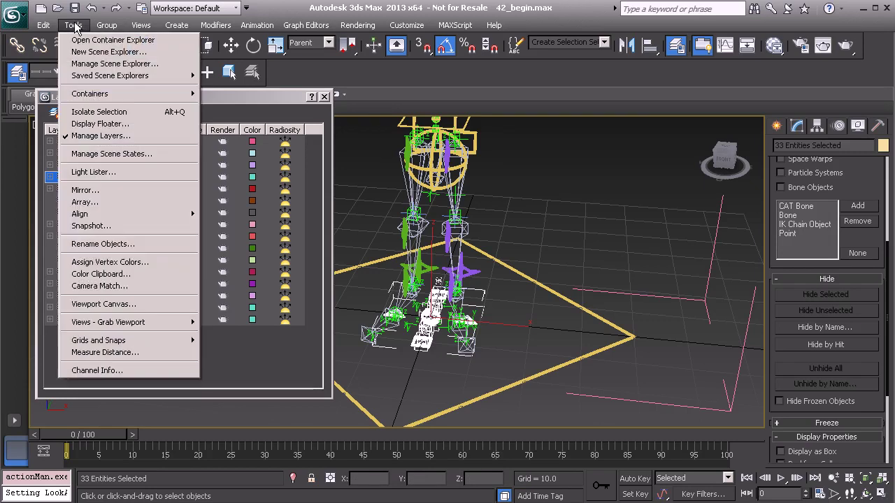
click(102, 244)
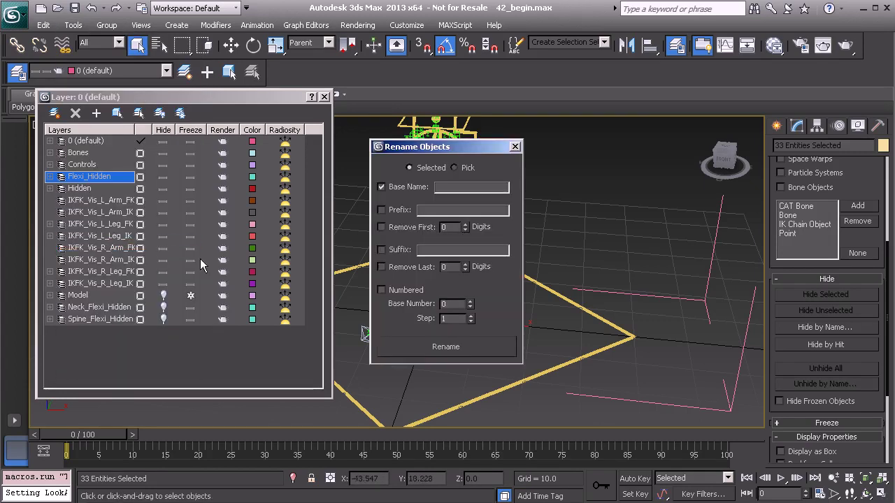
click(381, 186)
click(381, 209)
text(L_Thigh_)
click(451, 347)
click(515, 148)
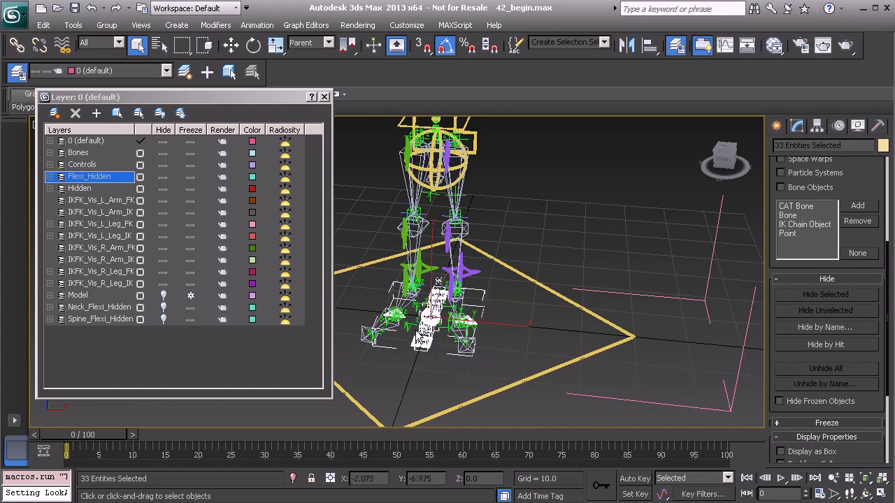
click(434, 315)
click(437, 295)
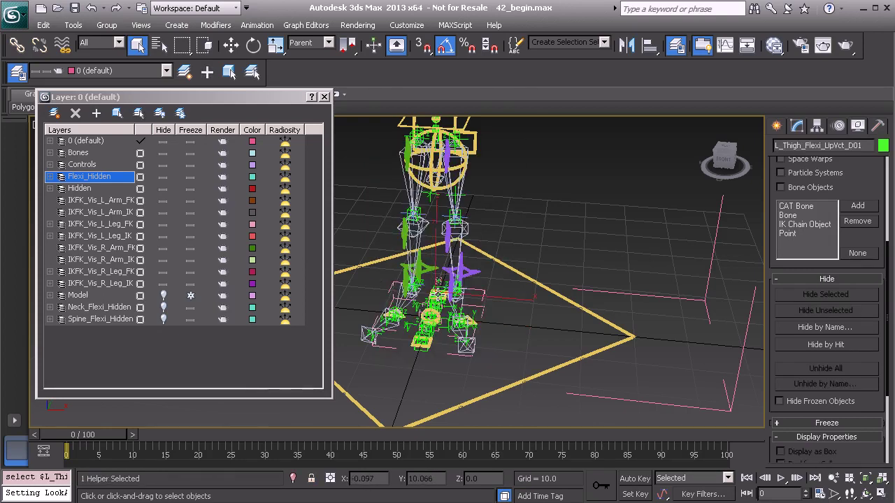
- Rename the Flexi_Hidden layer to L_Thigh_Flexi_Hidden, hide it, and close the layer manager
click(77, 179)
click(72, 177)
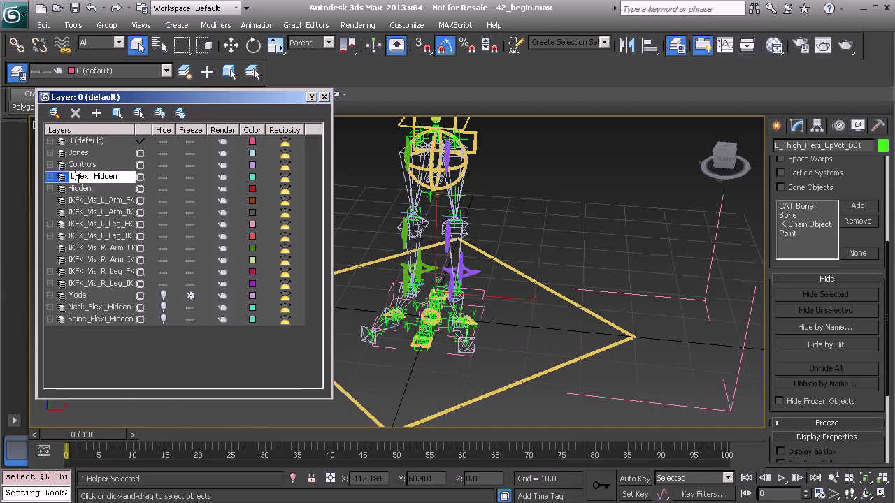
text(Thigh_Flexi)
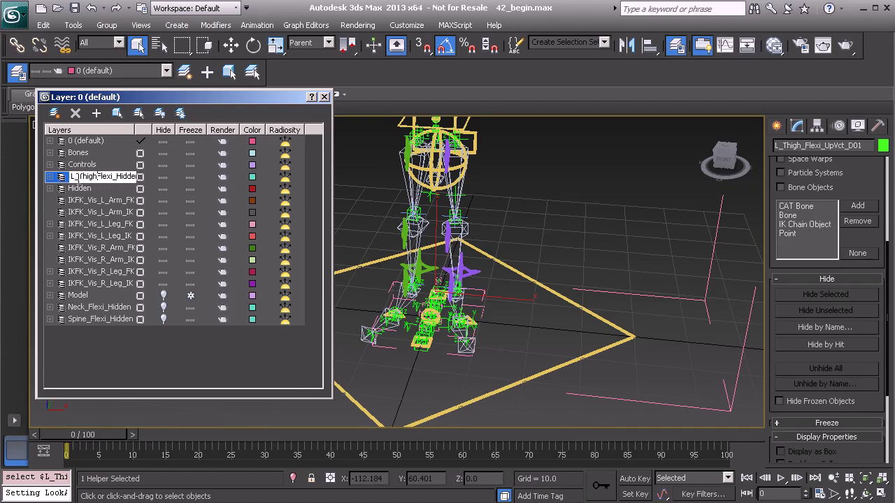
text(_)
key(Return)
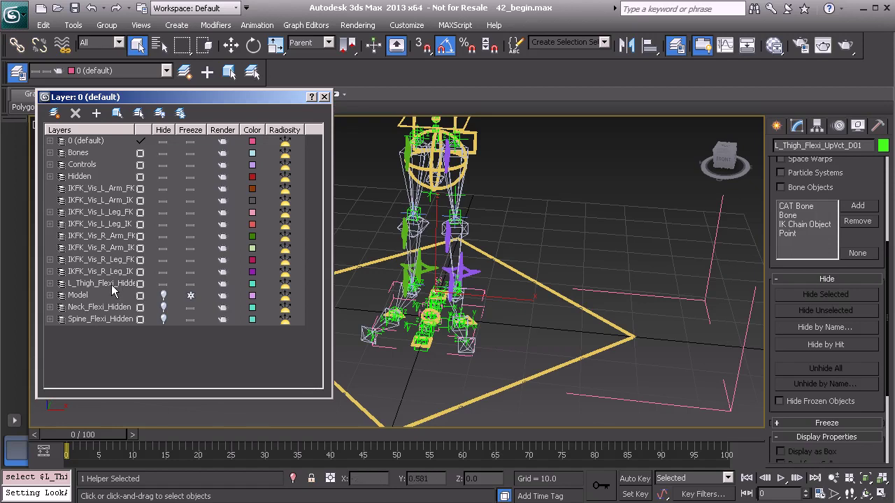
click(163, 284)
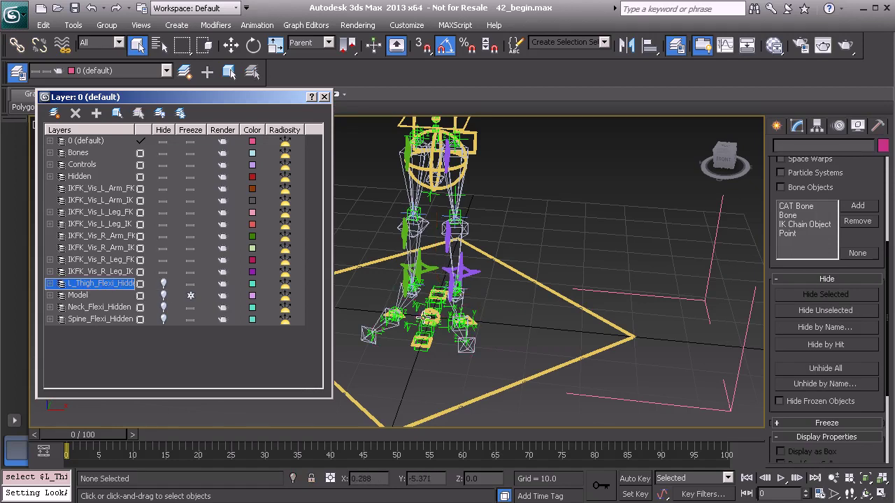
alt+middle_drag(476, 318, 424, 325)
alt+middle_drag(450, 362, 447, 325)
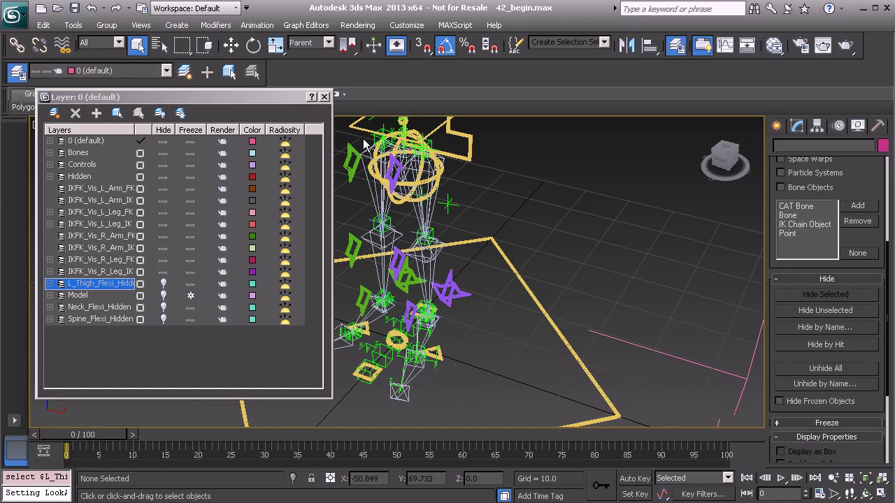
click(324, 97)
- Select the L_Thigh_Flexi_Cnt_Global01 control and add a position constraint targeting the left thigh bone BnDrv_L_Thigh_MAIN01
alt+middle_drag(446, 257, 456, 340)
click(457, 342)
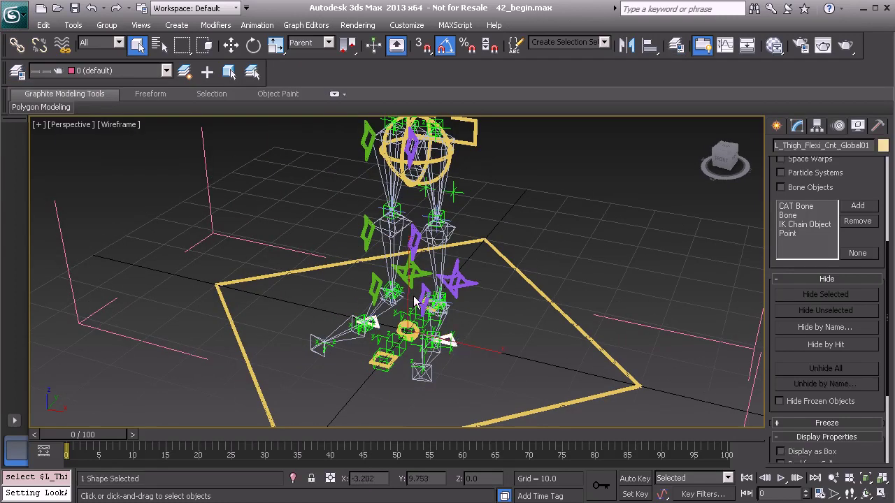
alt+middle_drag(426, 304, 356, 355)
alt+middle_drag(369, 321, 402, 312)
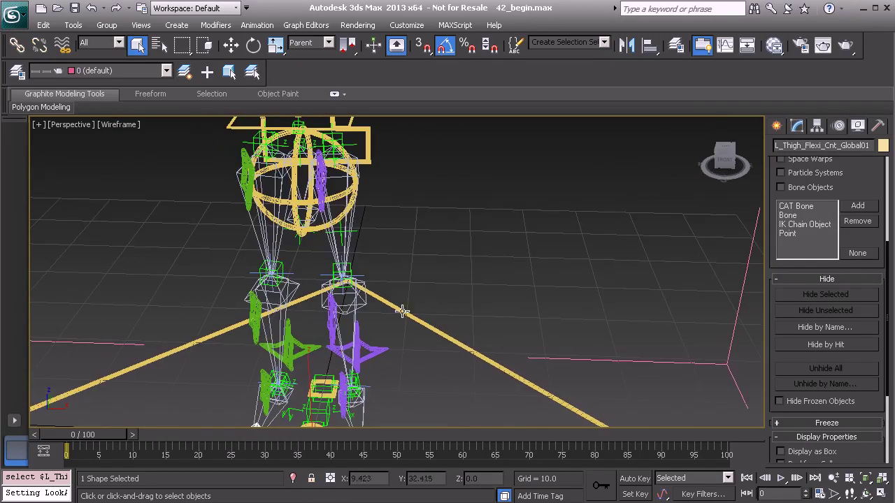
right_click(410, 231)
click(441, 308)
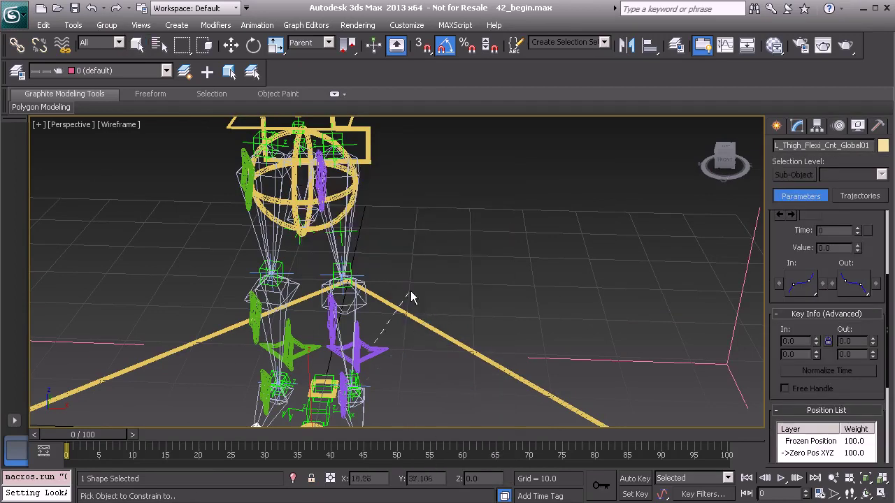
scroll(425, 306, up, 8)
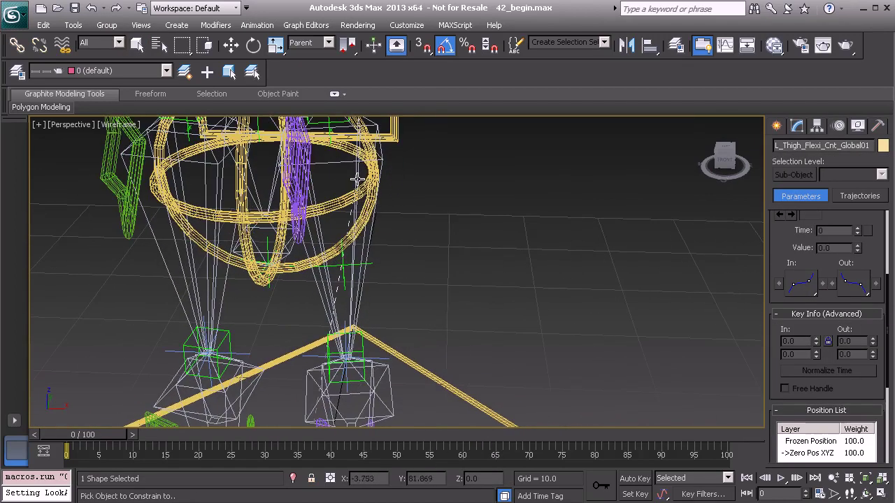
click(356, 181)
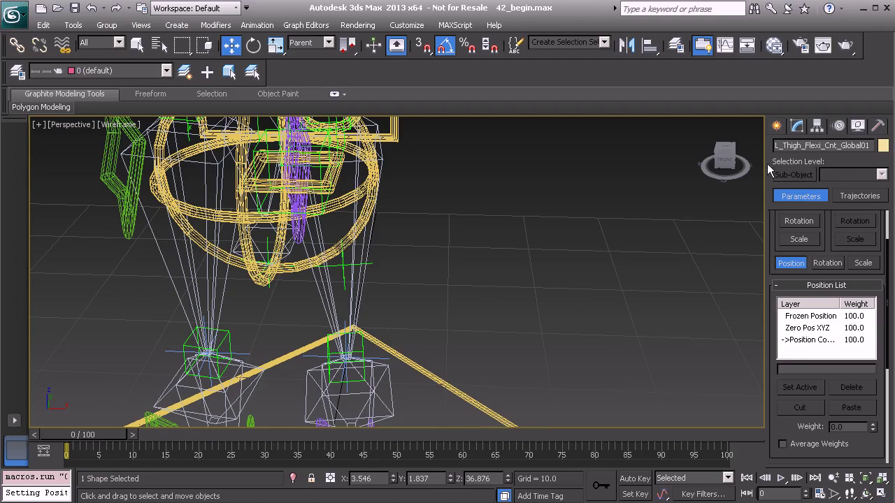
- Add the left shin bone BnDrv_L_Shin_MAIN01 as a second target of the global control's position constraint
drag(774, 384, 762, 185)
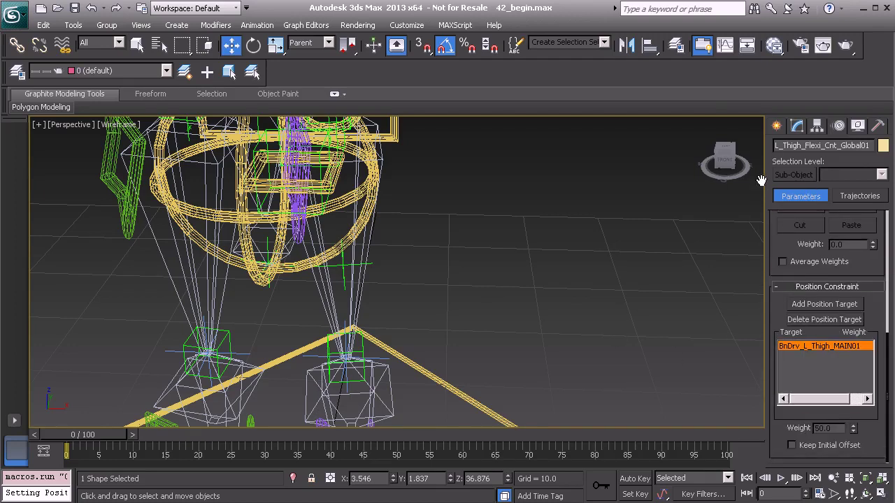
middle_drag(555, 289, 625, 305)
click(836, 304)
alt+middle_drag(561, 344, 504, 261)
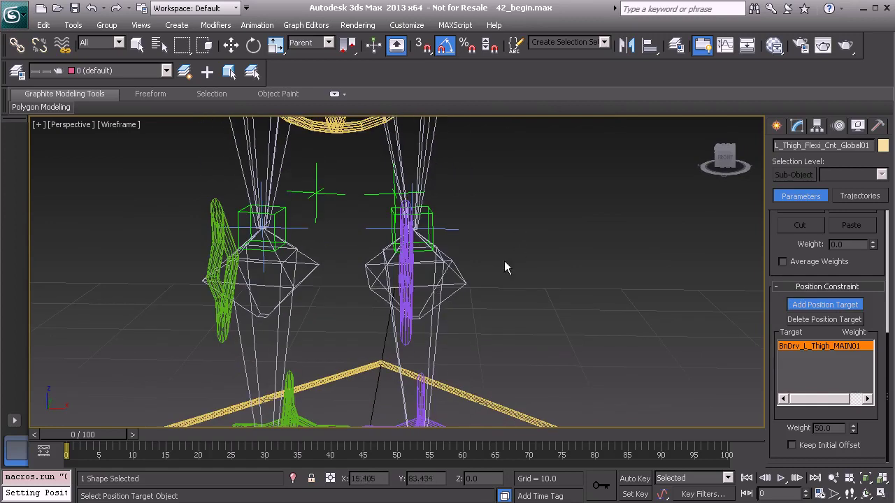
click(439, 327)
middle_drag(481, 170, 472, 343)
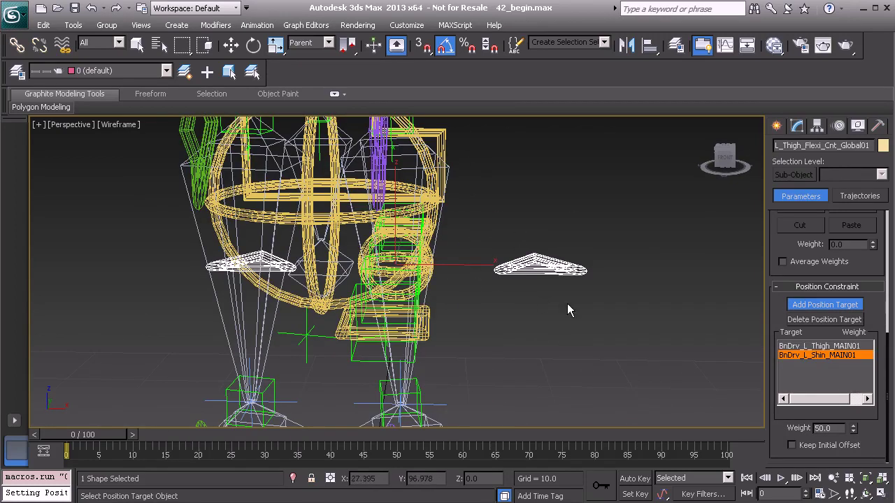
key(w)
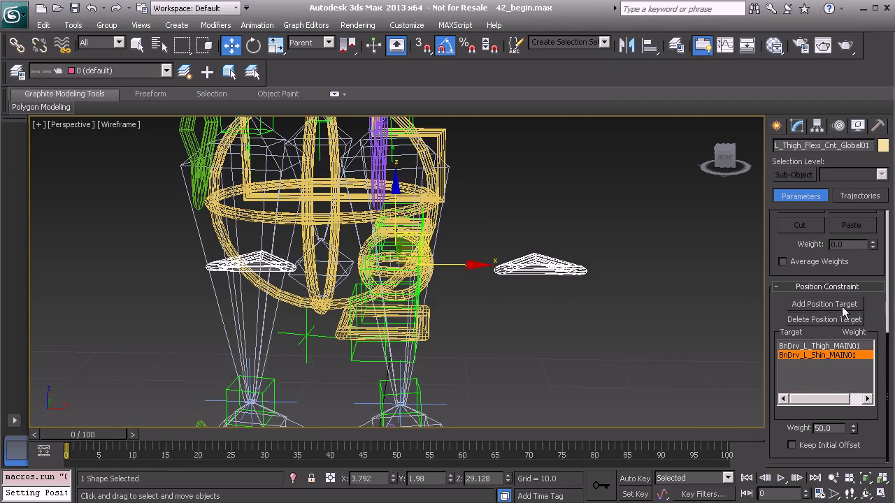
- Examine from several angles how the thigh Flexi rig sits and is oriented between the left hip and knee
alt+middle_drag(544, 261, 442, 197)
middle_drag(384, 165, 389, 229)
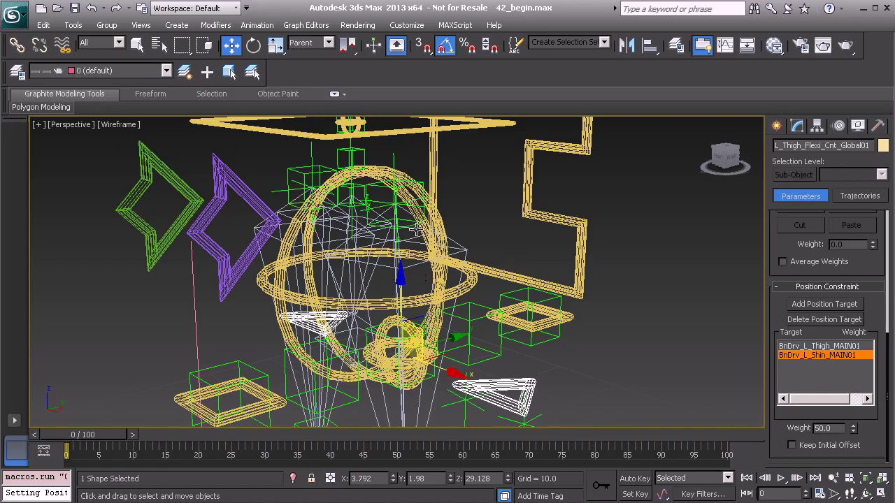
alt+middle_drag(437, 208, 369, 219)
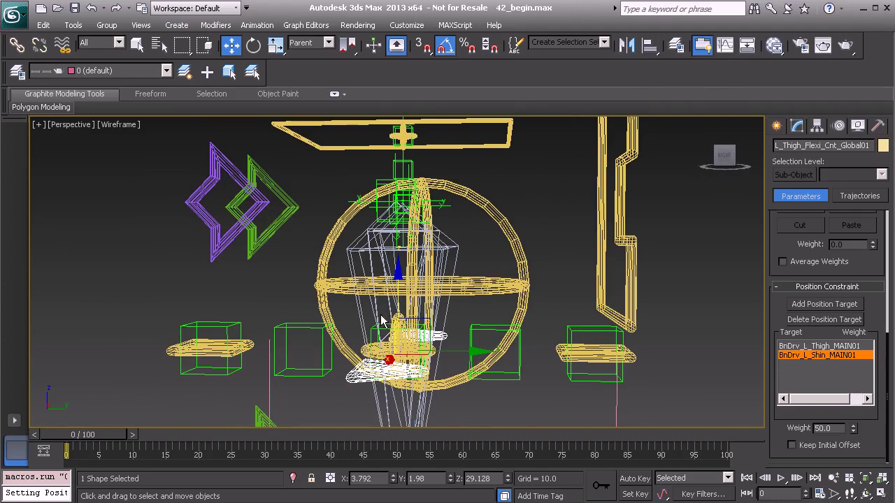
alt+middle_drag(407, 316, 404, 314)
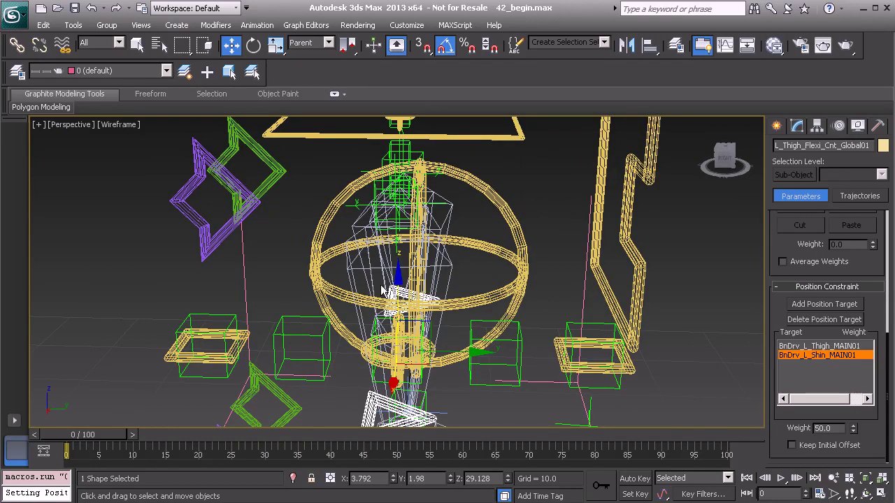
key(ctrl+s)
alt+middle_drag(403, 296, 469, 289)
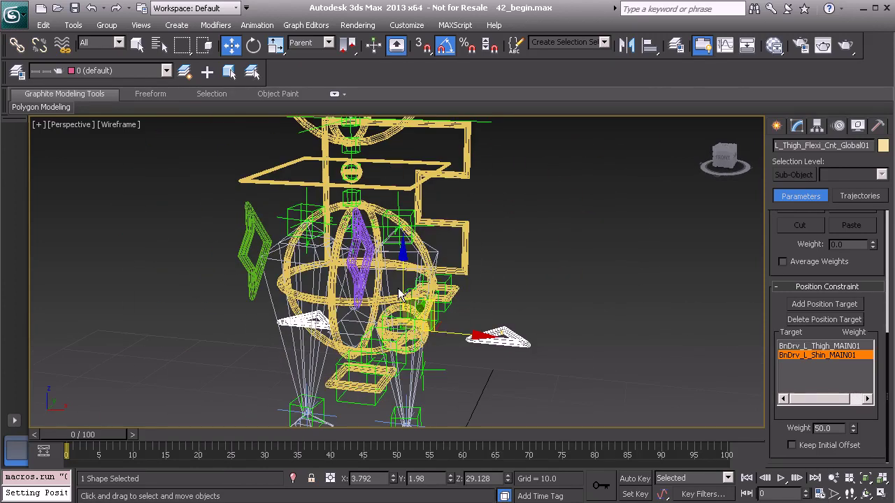
alt+middle_drag(425, 312, 448, 308)
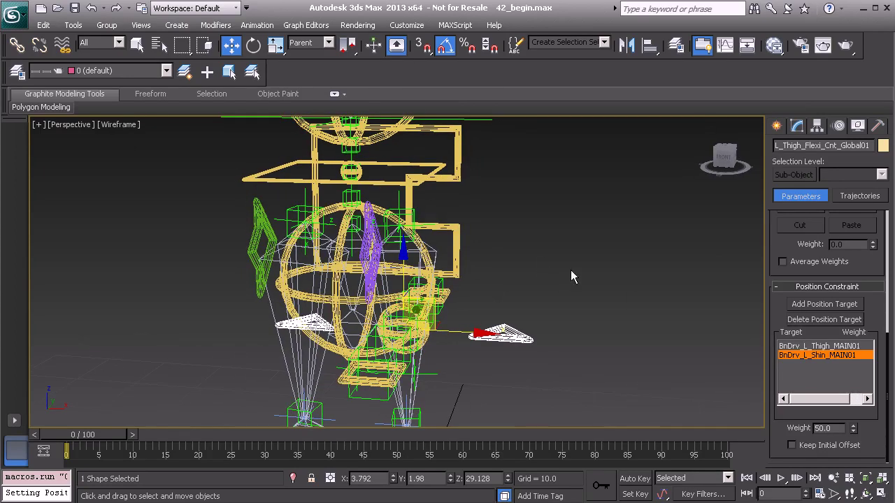
- Create a Point helper with Cross display and size 4.0 on the grid beside the left leg
click(777, 126)
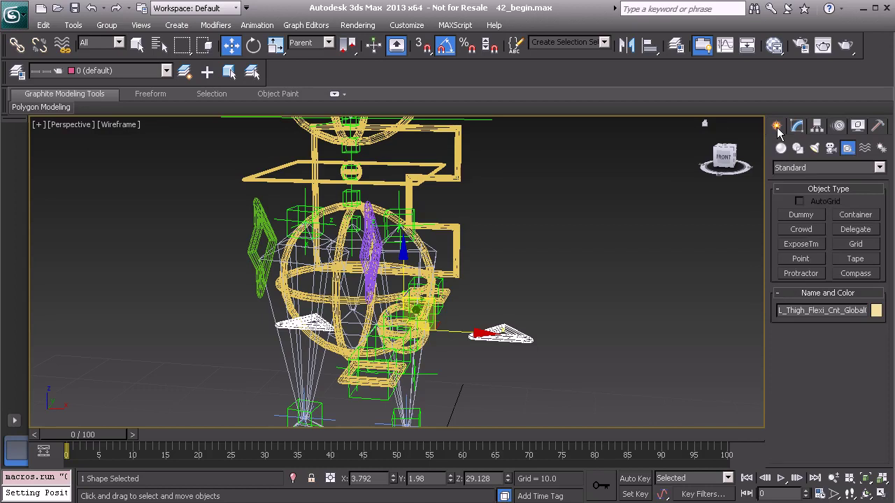
click(797, 258)
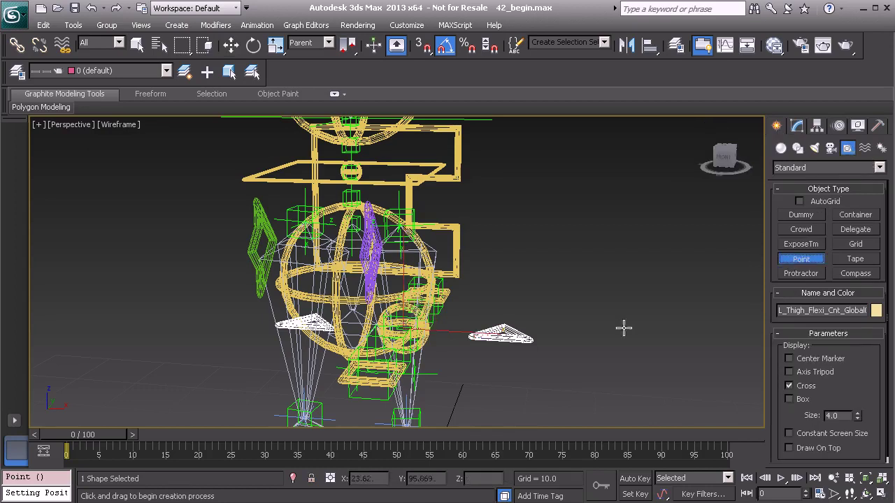
middle_drag(582, 358, 543, 315)
key(alt)
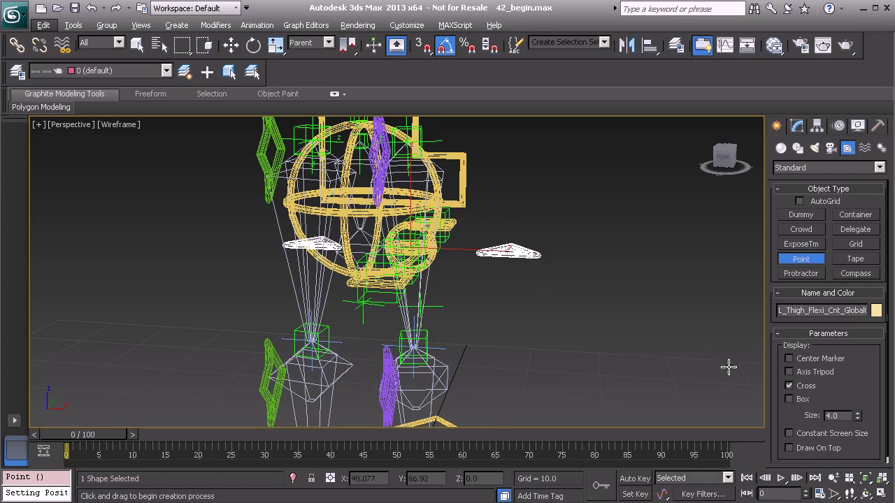
alt+middle_drag(519, 296, 511, 300)
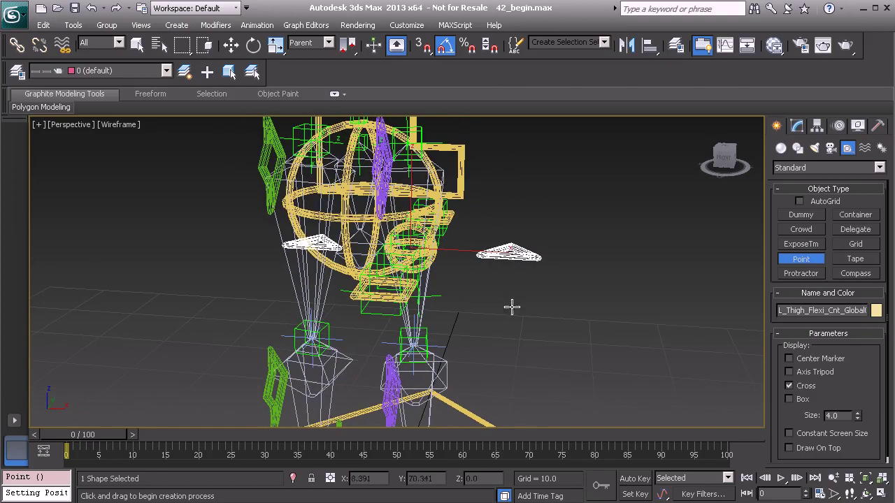
click(513, 361)
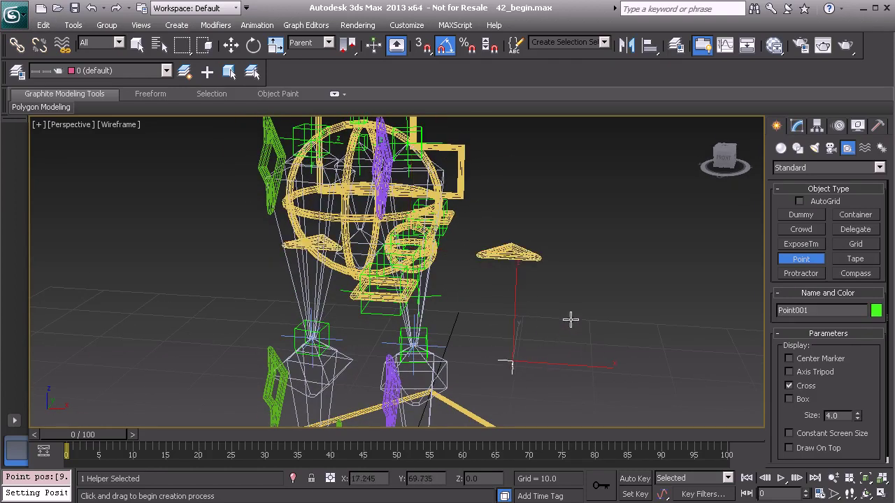
key(w)
- Align the new Point helper to BnDrv_L_Thigh_MAIN01, pivot to pivot, matching position and orientation on all three axes
alt+middle_drag(509, 321, 470, 334)
key(alt+a)
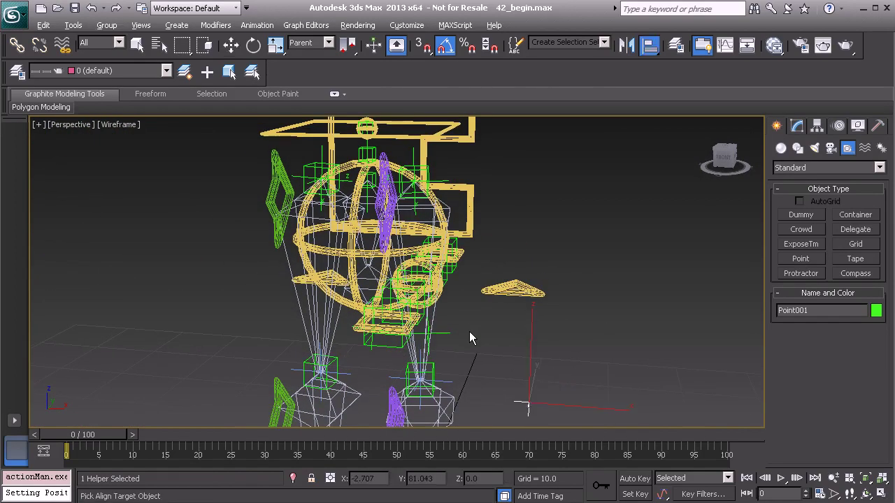
scroll(468, 246, up, 6)
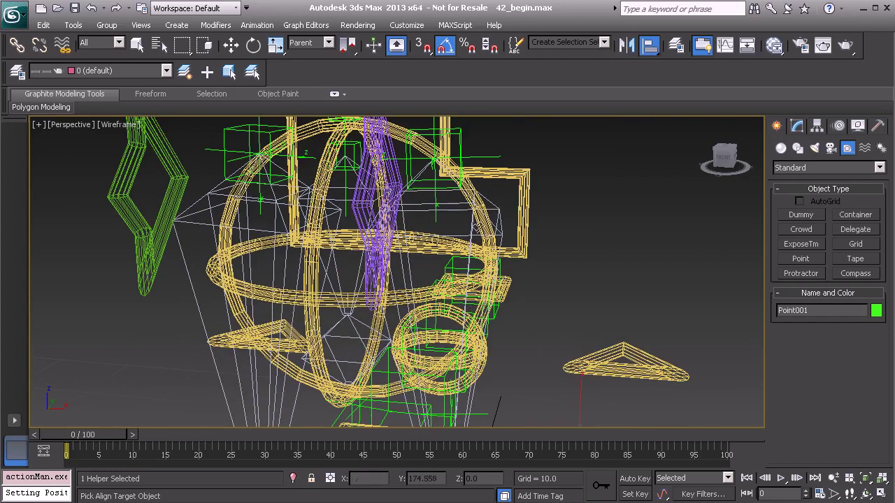
click(469, 231)
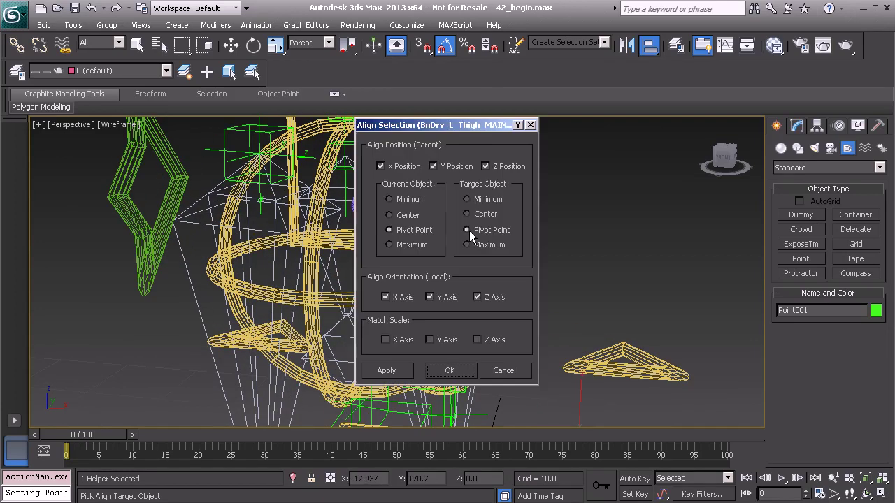
click(455, 372)
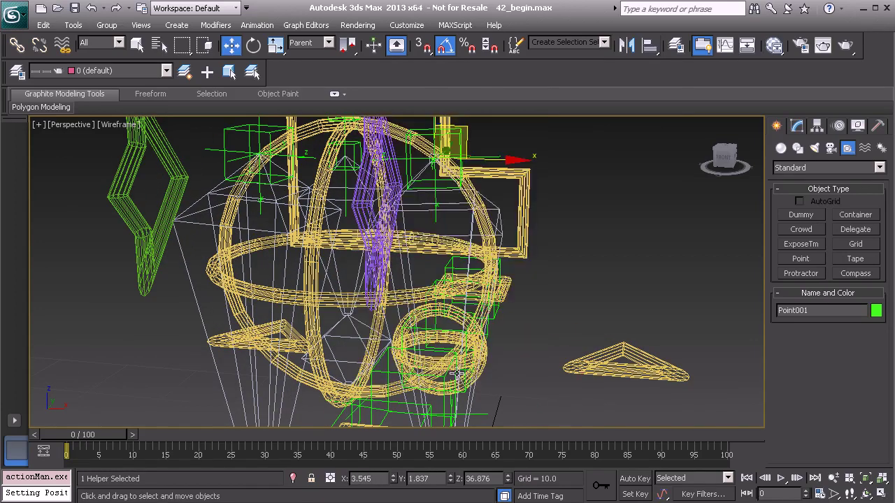
- Switch the reference coordinate system to Local and move the Point helper along its Z axis, well outward from the left hip
alt+middle_drag(542, 279, 505, 286)
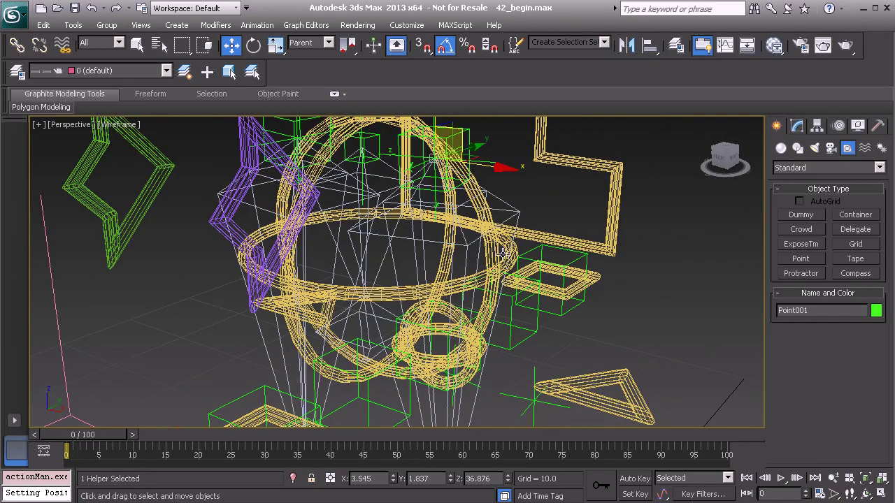
click(312, 44)
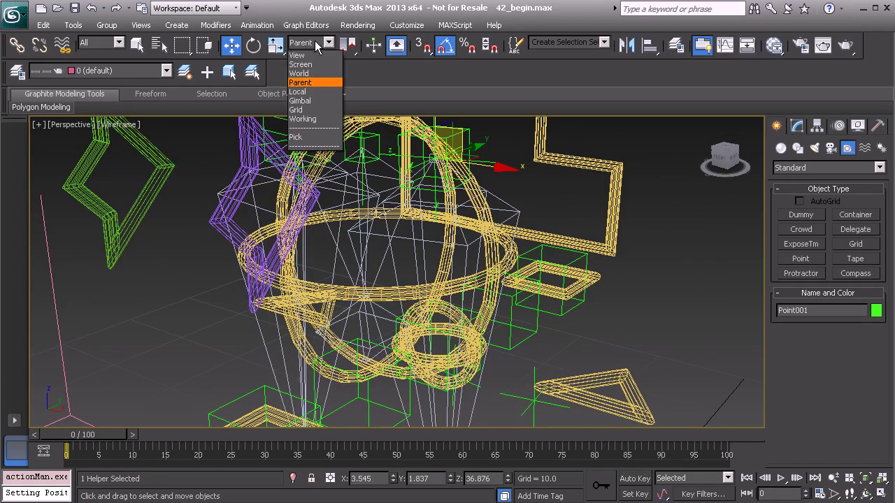
click(307, 91)
alt+middle_drag(418, 226, 370, 228)
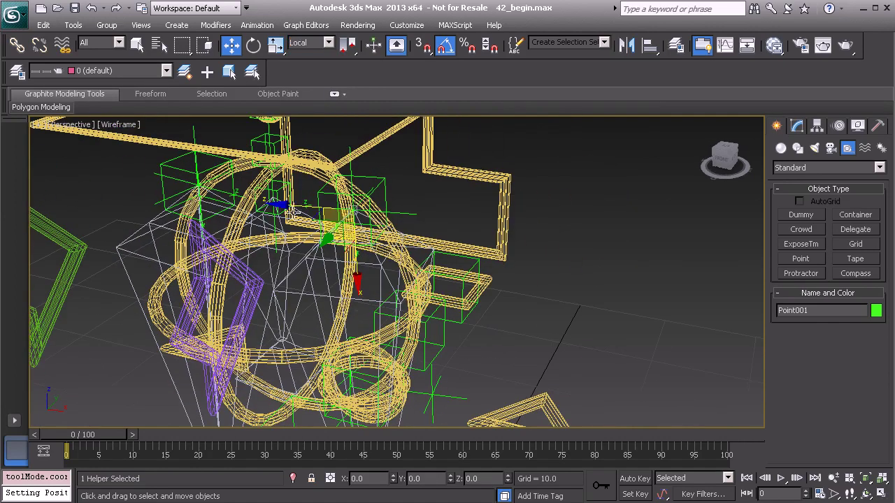
drag(277, 203, 472, 231)
alt+middle_drag(471, 230, 423, 246)
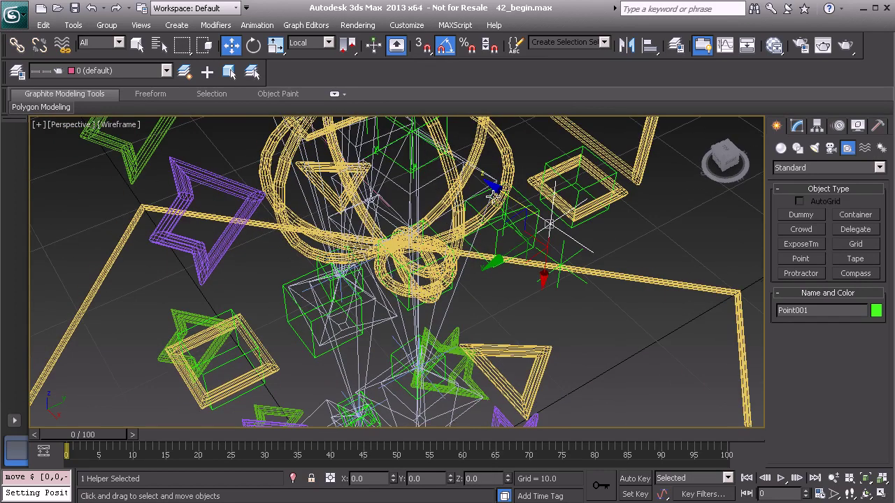
alt+middle_drag(488, 192, 479, 266)
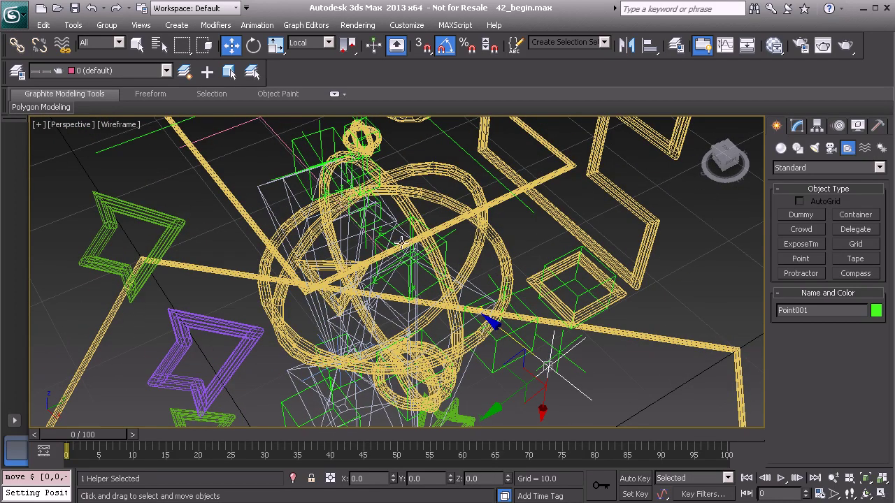
alt+middle_drag(454, 307, 481, 275)
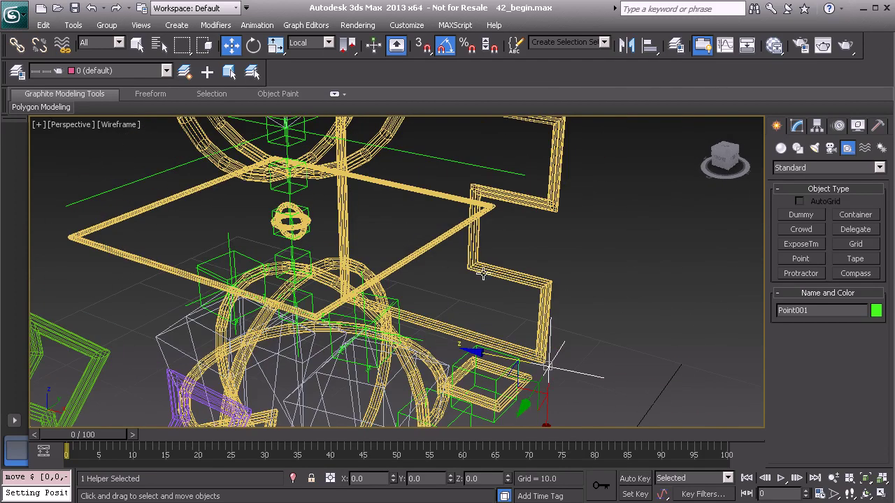
alt+middle_drag(459, 368, 487, 311)
- Select the L_Thigh_Flexi_Cnt_Global01 control again and add a LookAt constraint targeting the left thigh bone
click(501, 331)
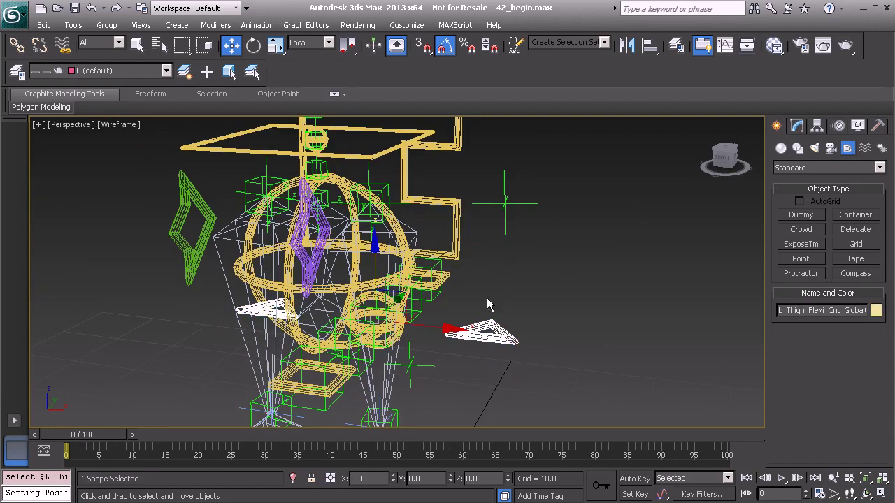
alt+middle_drag(490, 329, 434, 296)
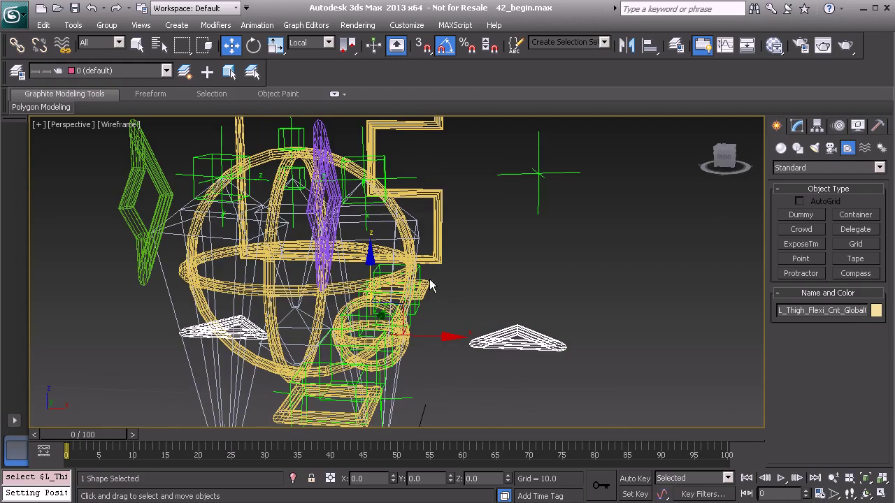
right_click(480, 268)
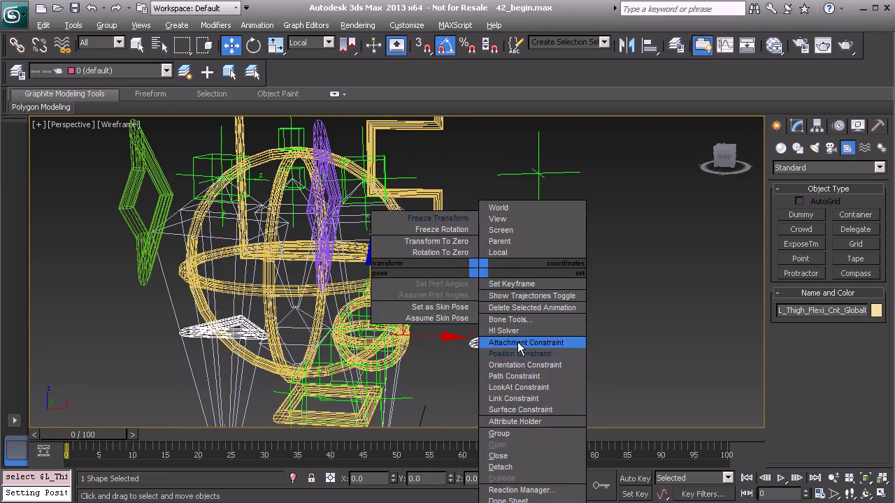
click(535, 389)
alt+middle_drag(475, 294, 468, 282)
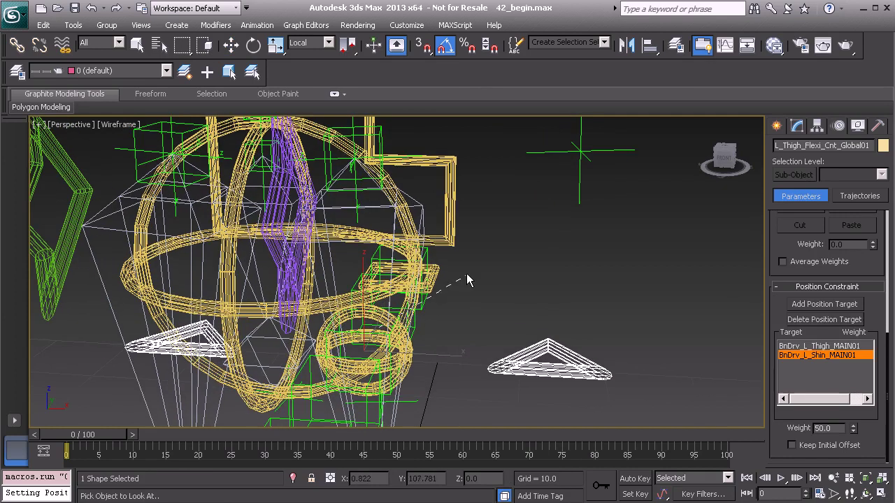
click(419, 204)
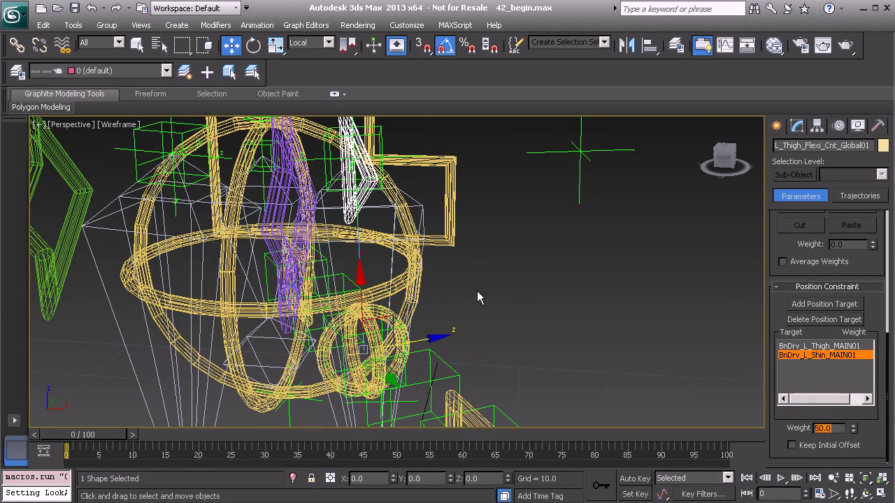
- Set the thigh control's LookAt constraint to use the Y axis as its LookAt axis and LookAt as its Upnode Control
mouse_move(774, 224)
mouse_down()
mouse_move(798, 412)
mouse_move(776, 304)
mouse_move(781, 199)
mouse_up()
click(828, 271)
drag(778, 371, 780, 175)
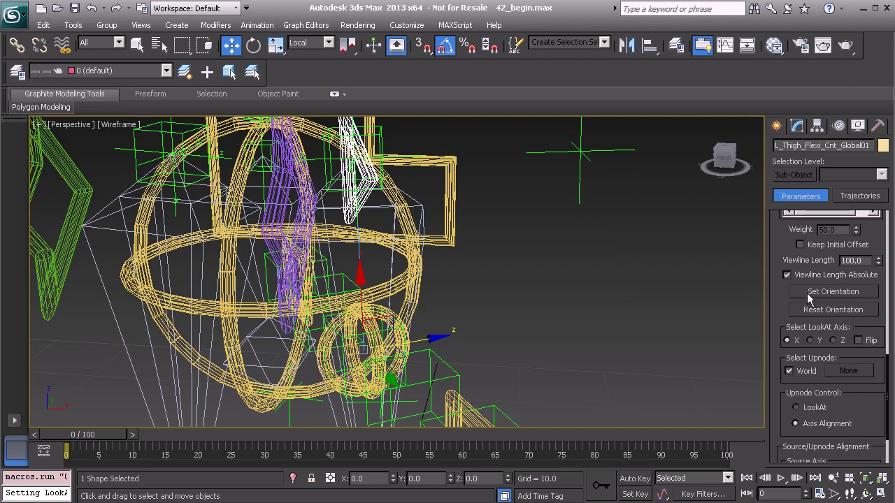
click(810, 340)
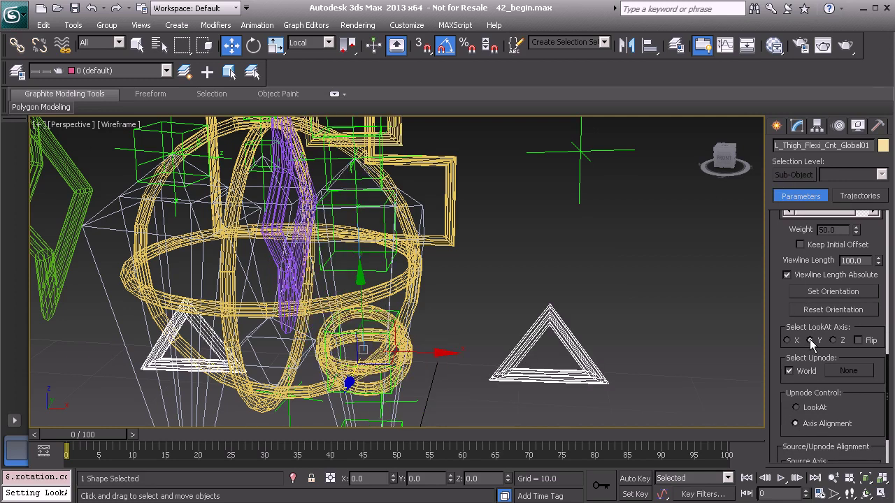
scroll(433, 322, down, 5)
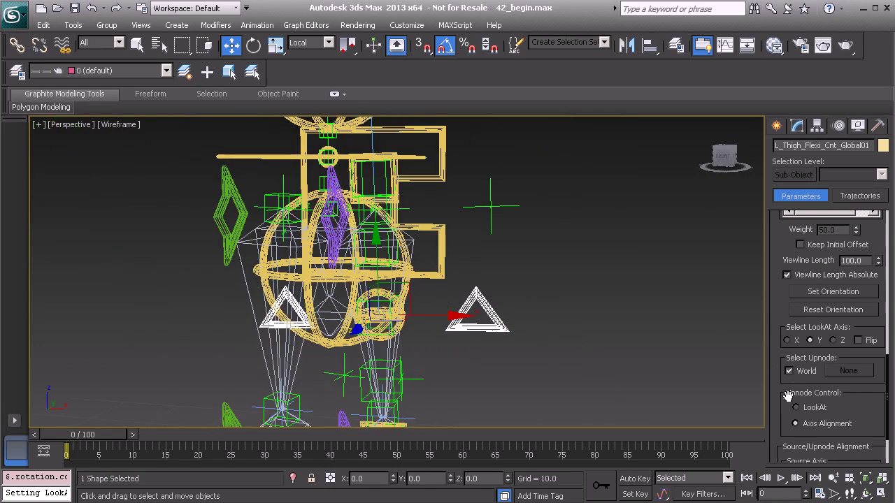
click(811, 411)
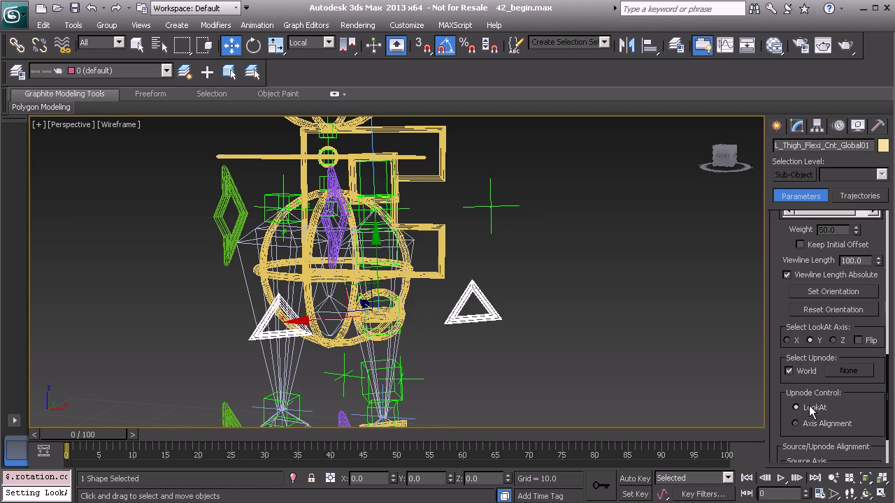
drag(782, 418, 783, 351)
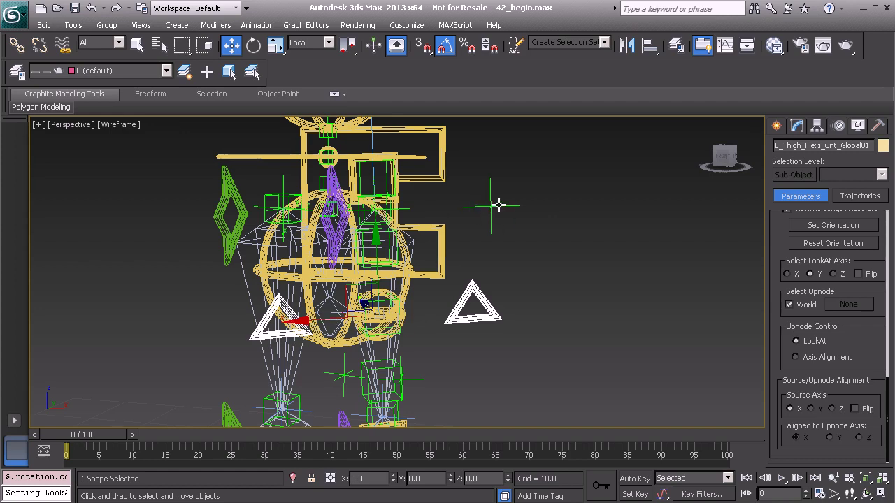
- Turn off World as the LookAt constraint's upnode and assign the Point001 helper beside the left hip instead
click(790, 304)
click(848, 305)
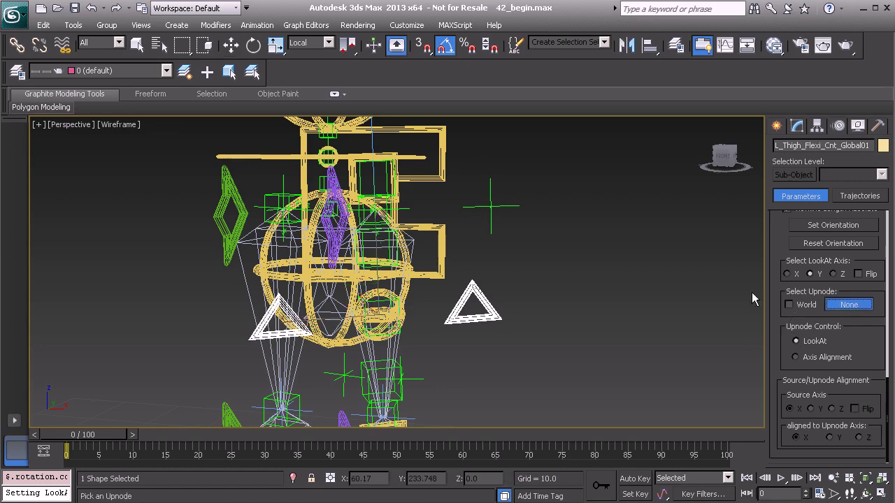
click(492, 209)
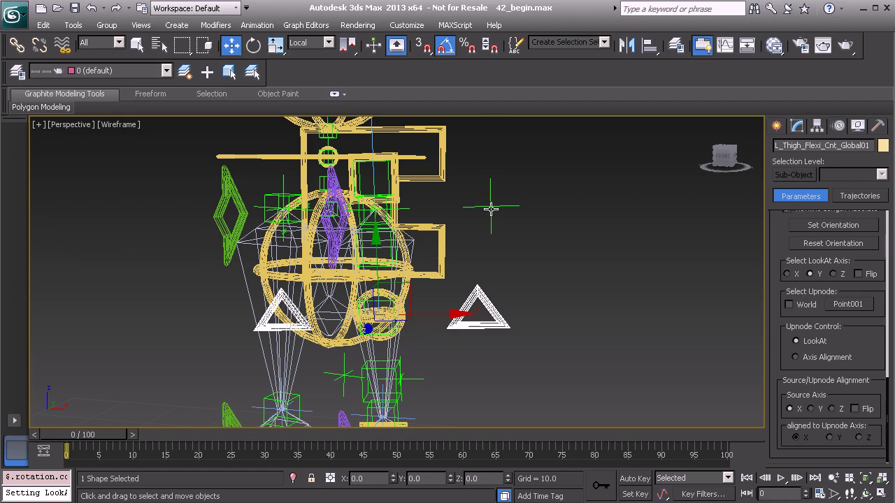
- Clone the Point001 helper as a Copy and move the duplicate outward and down in its local XZ plane
alt+middle_drag(498, 265, 455, 296)
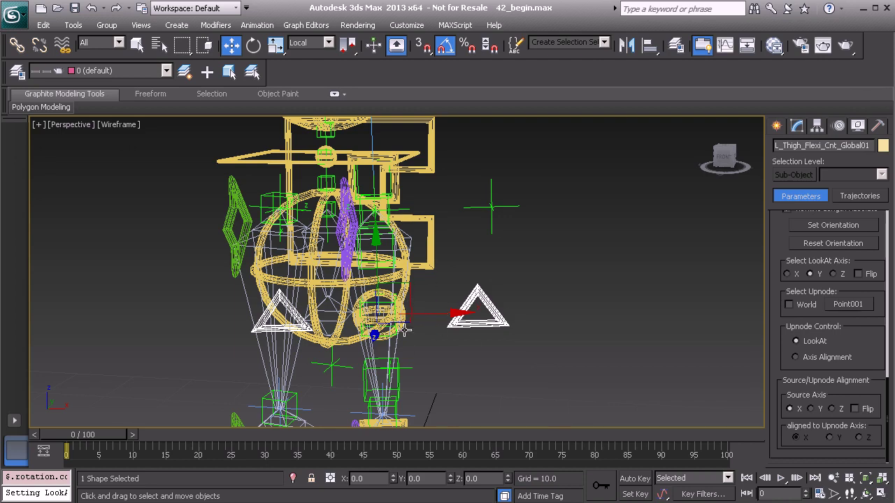
click(492, 207)
middle_drag(545, 252, 545, 250)
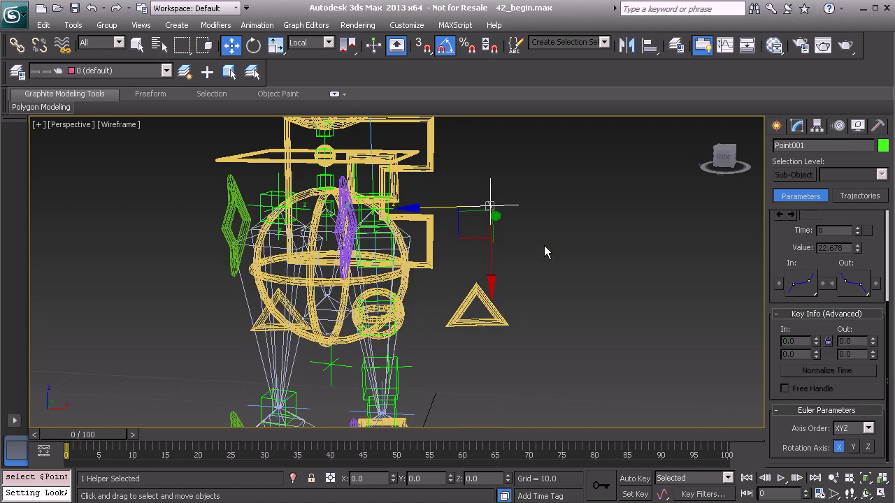
key(ctrl+v)
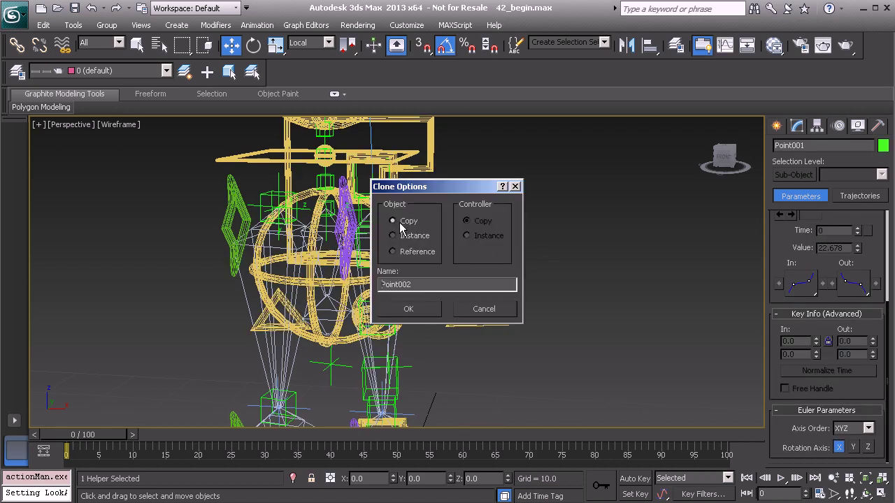
click(411, 305)
drag(468, 238, 519, 293)
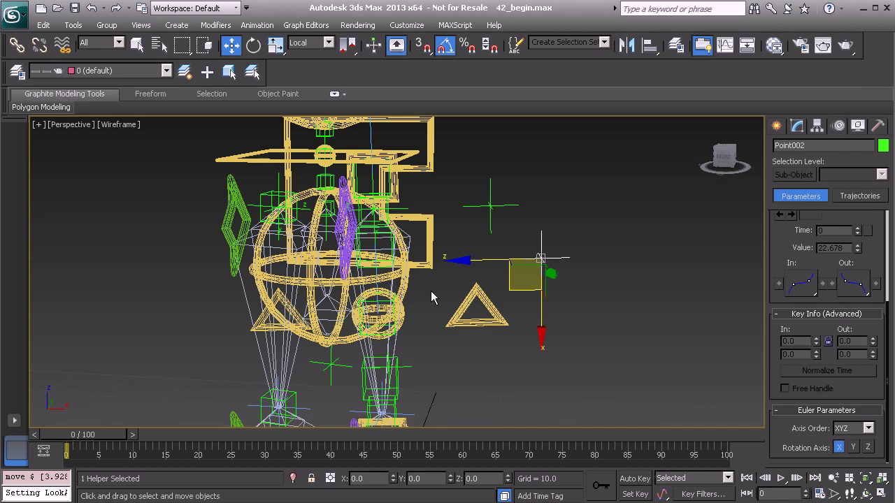
- Rename the duplicated helper PtDrv_L_Thigh_Flexi_Cnt_Global01, reusing the name copied from the thigh control
click(490, 307)
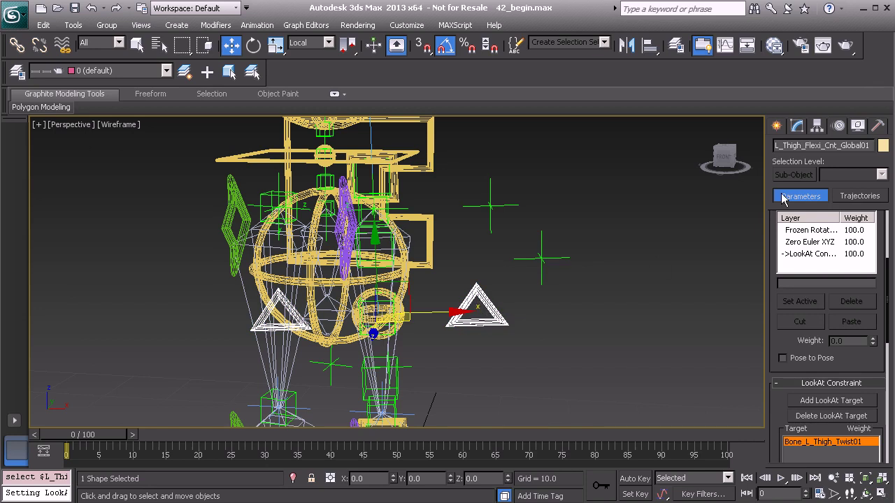
click(799, 146)
key(ctrl+c)
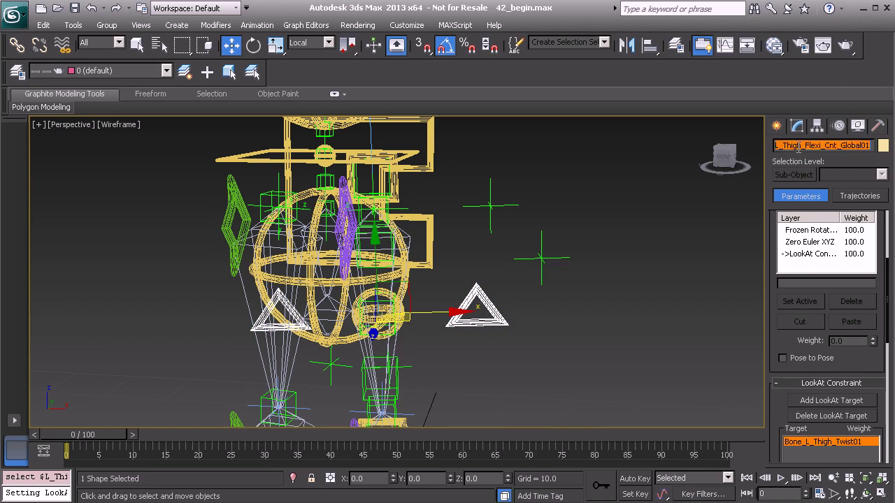
click(542, 259)
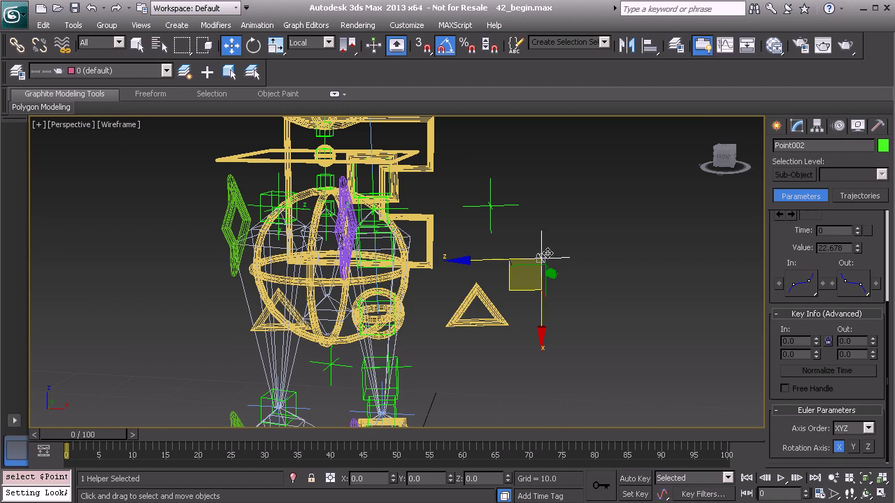
click(794, 146)
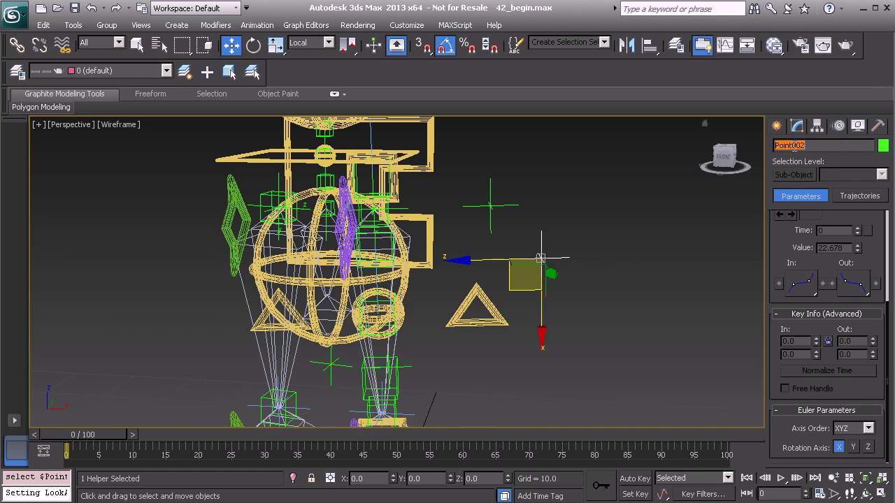
text(PtDrv_)
key(ctrl+v)
key(Return)
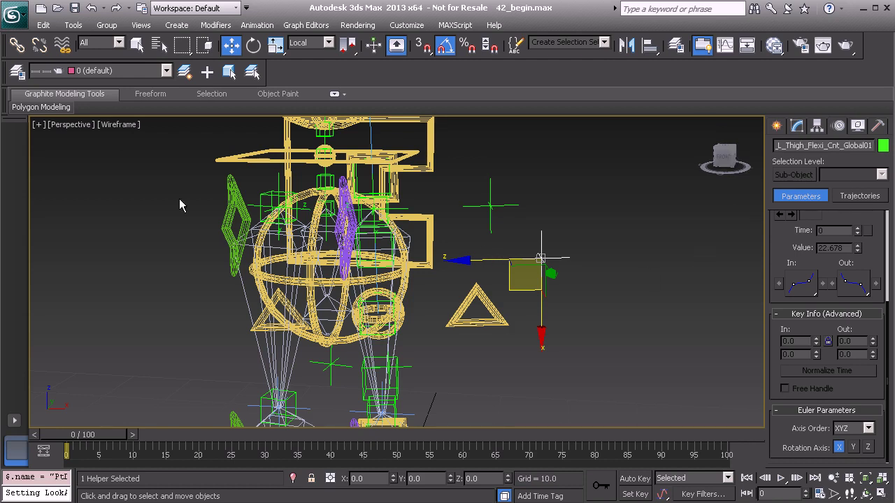
- Assign the renamed PtDrv helper to the Hidden layer
click(16, 72)
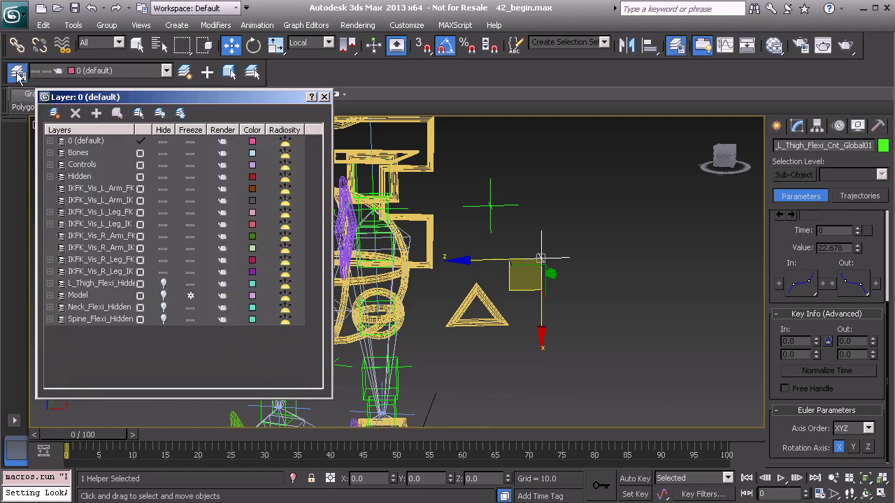
click(82, 177)
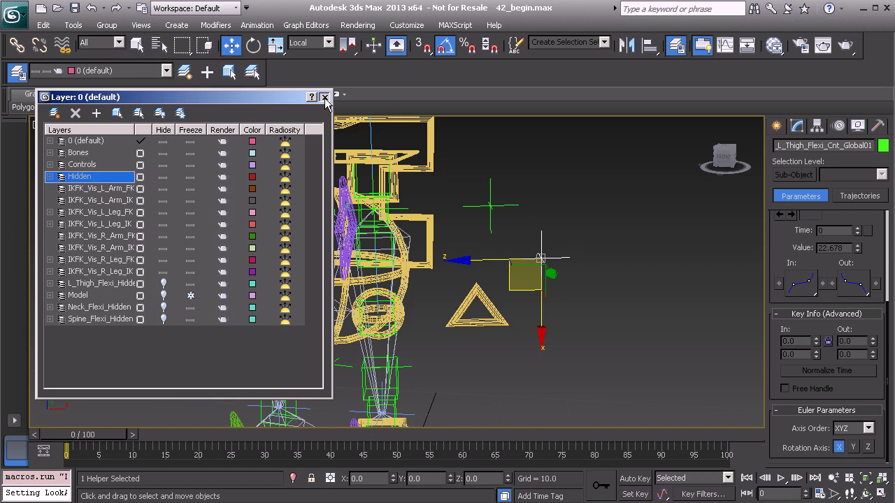
click(325, 97)
- Align the PtDrv helper to L_Thigh_Flexi_Cnt_Global01, pivot to pivot, matching position and orientation on all three axes
mouse_move(482, 281)
alt+middle_down()
mouse_move(418, 292)
mouse_move(478, 285)
alt+middle_up()
scroll(478, 283, up, 3)
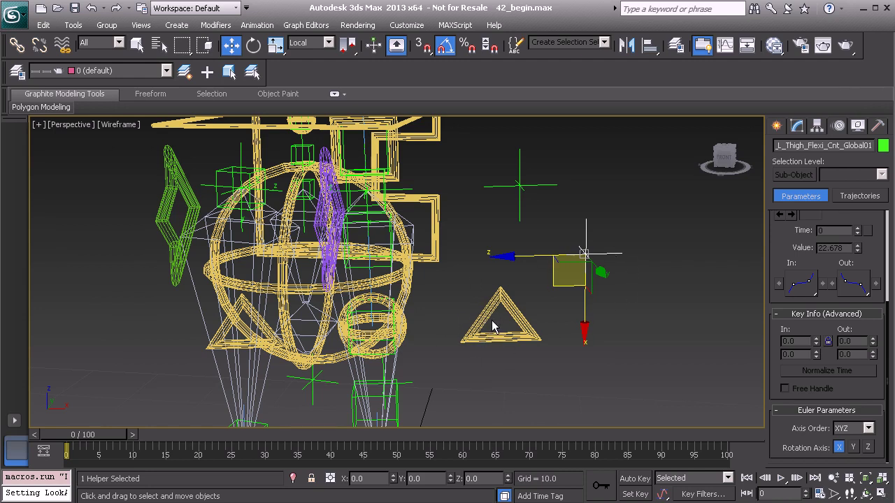
middle_drag(492, 321, 469, 293)
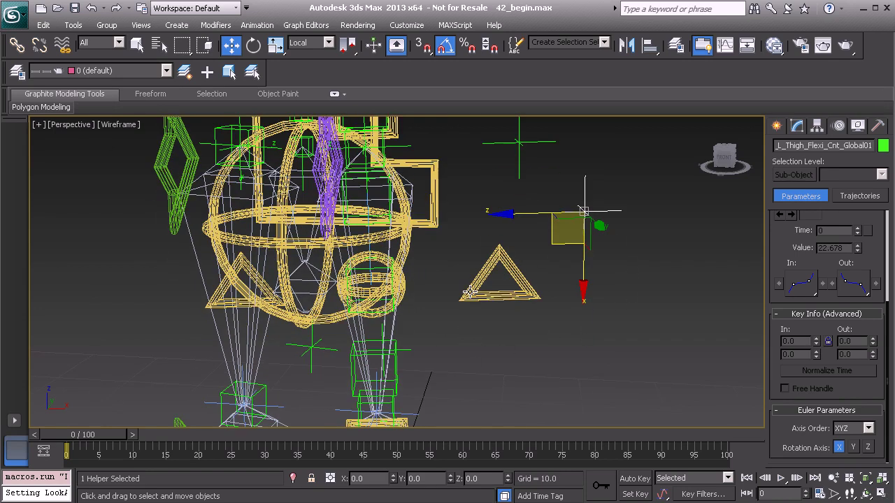
key(alt+a)
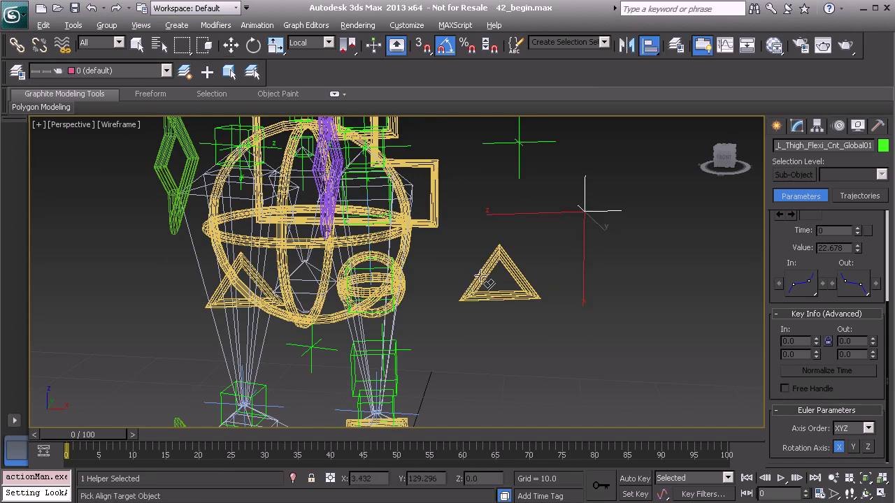
click(482, 278)
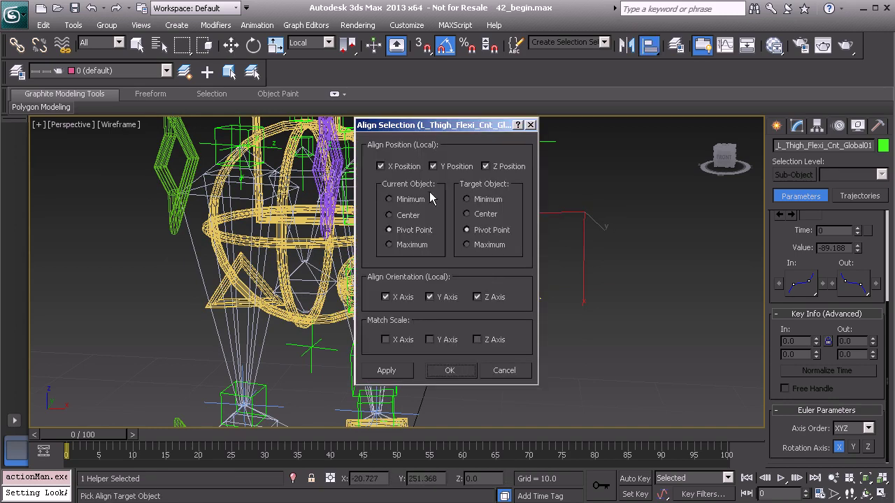
click(451, 316)
mouse_move(413, 334)
alt+middle_down()
mouse_move(465, 320)
mouse_move(419, 329)
alt+middle_up()
- Select the L_Thigh_Flexi_Cnt_Global01 control and freeze its transform
click(500, 280)
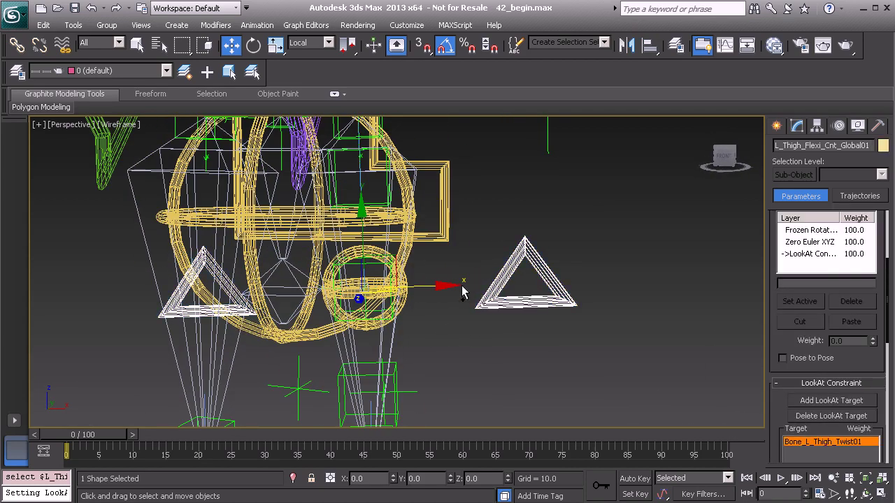
scroll(502, 279, down, 5)
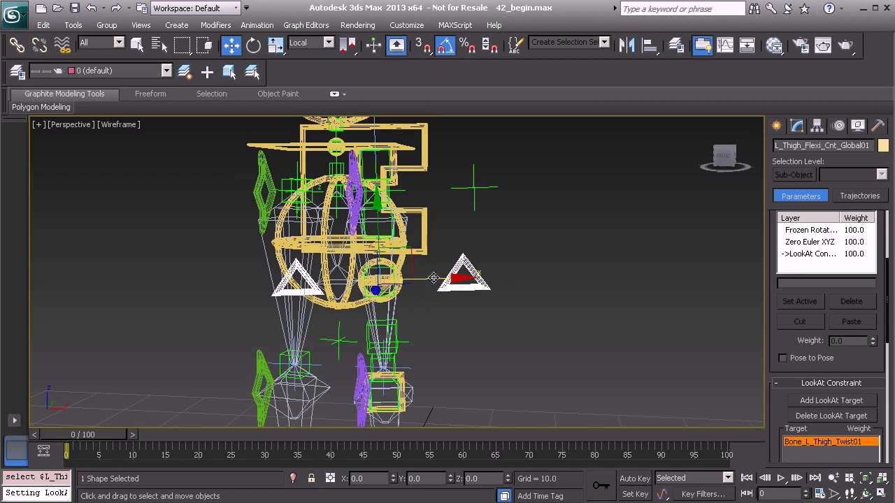
right_click(455, 223)
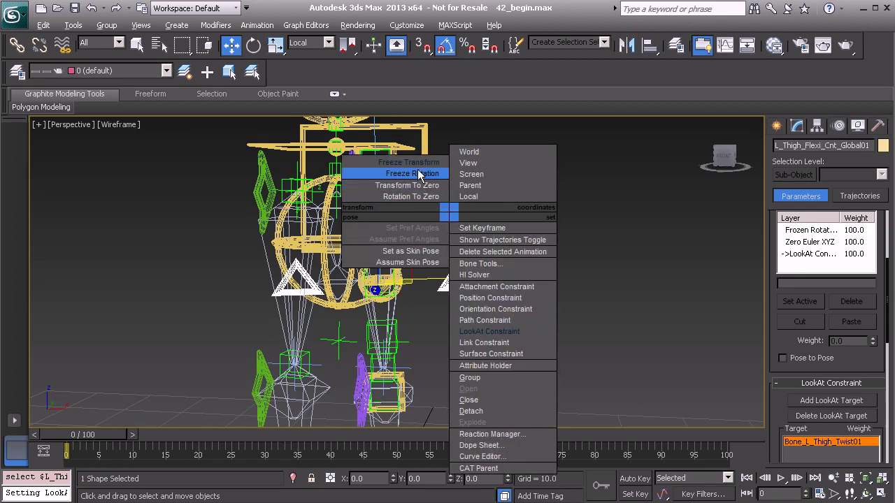
click(420, 164)
click(402, 382)
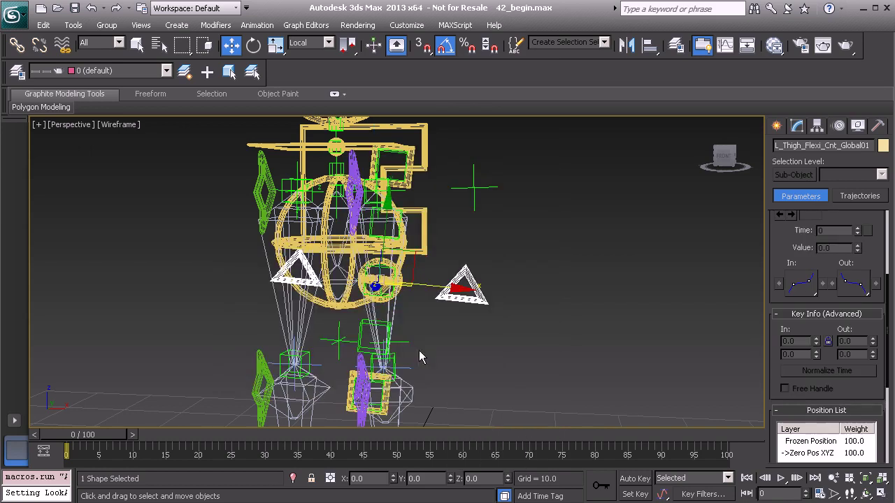
- Align L_Thigh_Flexi_Cnt_Global01 to the PtDrv helper, pivot to pivot, matching position and orientation on all three axes
scroll(430, 318, up, 4)
middle_drag(388, 316, 465, 269)
key(alt+a)
scroll(431, 292, up, 4)
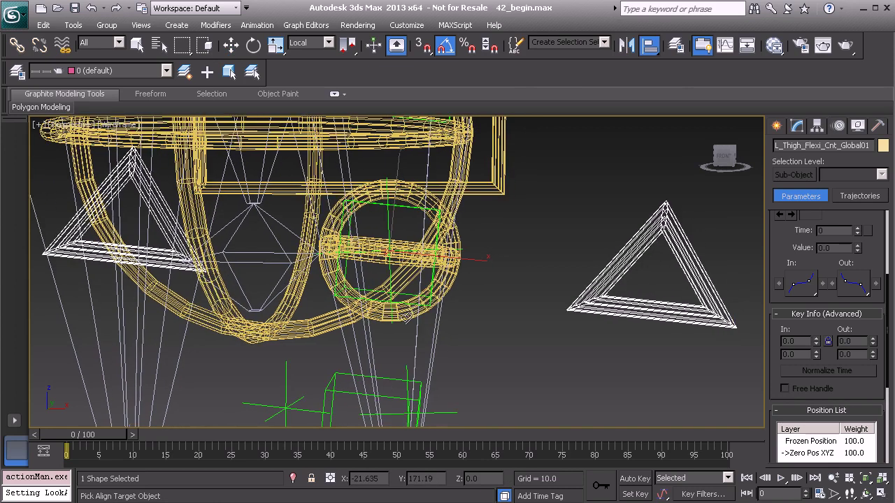
click(386, 276)
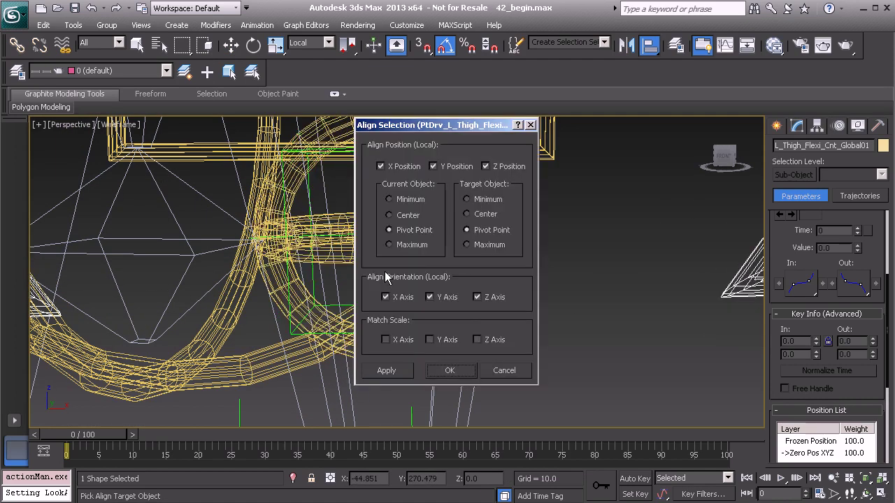
click(449, 371)
scroll(465, 343, down, 4)
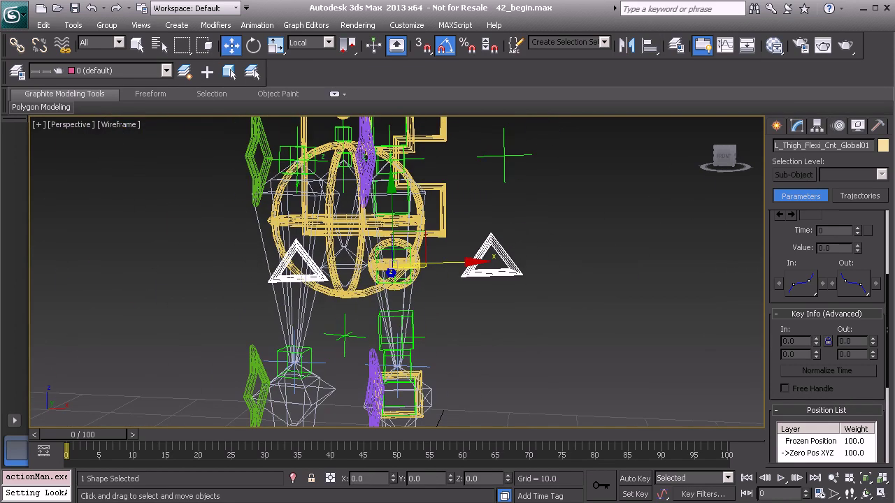
- Scale the L_Thigh_Flexi_Cnt_Global01 control down uniformly to about 77.5% and frame it in the viewport
mouse_move(426, 302)
alt+middle_down()
mouse_move(386, 314)
mouse_move(434, 314)
alt+middle_up()
key(r)
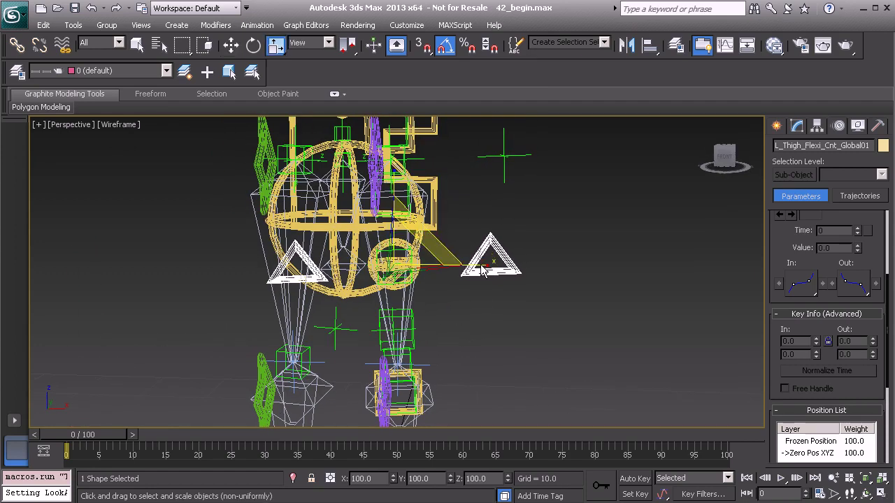
alt+middle_drag(481, 271, 448, 258)
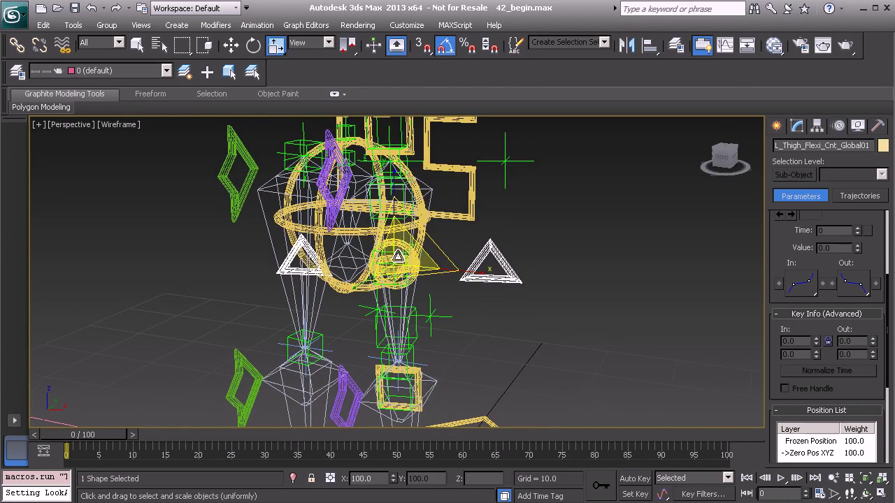
drag(396, 259, 392, 270)
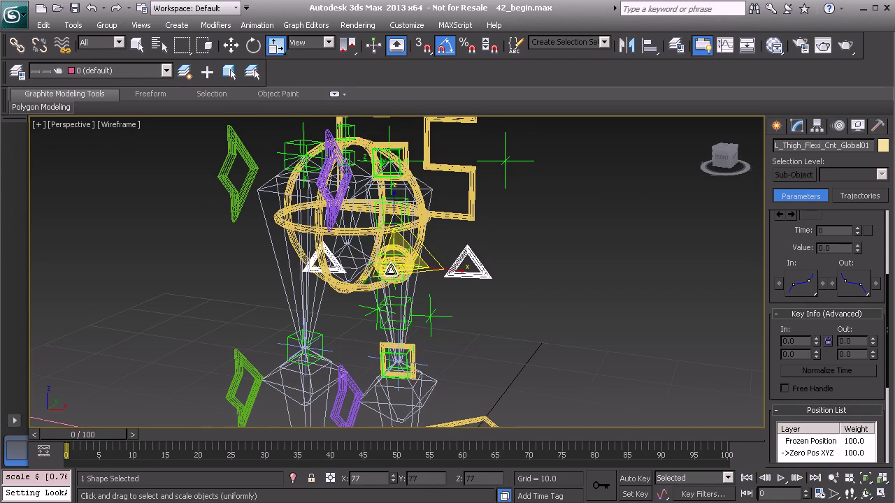
alt+middle_drag(396, 279, 412, 335)
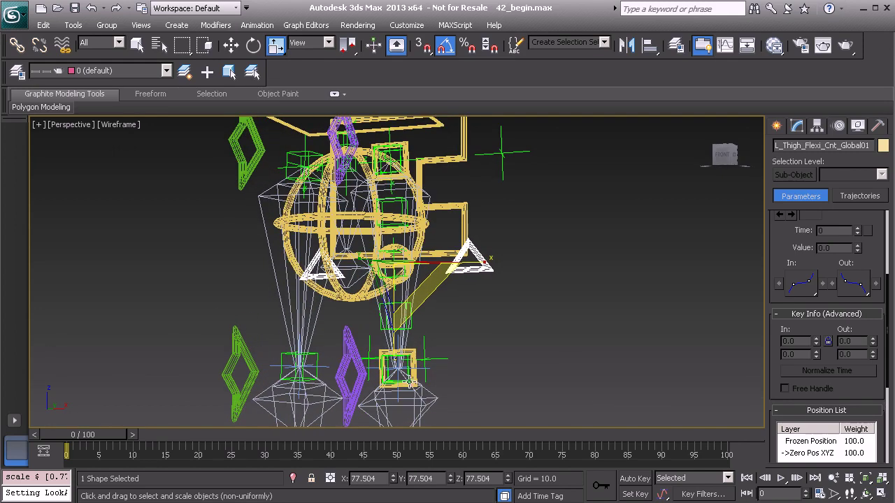
alt+middle_drag(430, 330, 432, 226)
scroll(432, 226, up, 6)
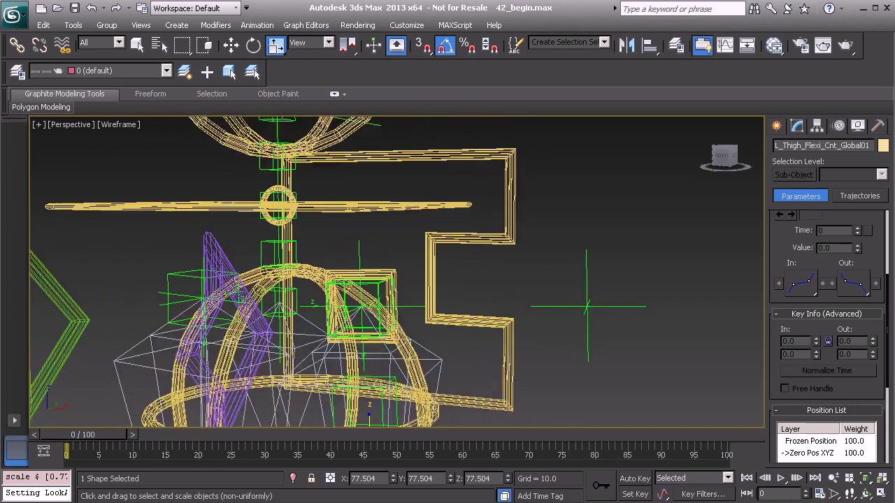
key(z)
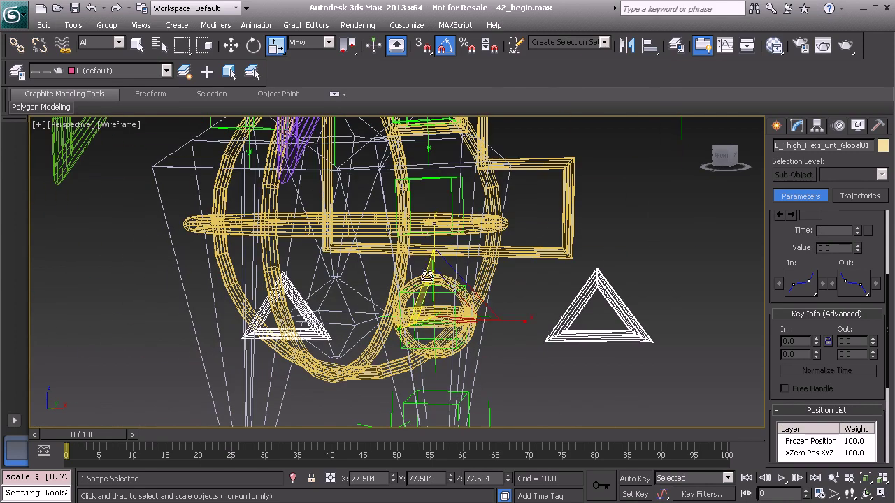
- Set the scale of the L_Thigh_Flexi_Cnt_Global01 control to 77 on the X, Y and Z axes
alt+middle_drag(413, 377, 422, 362)
scroll(417, 288, down, 3)
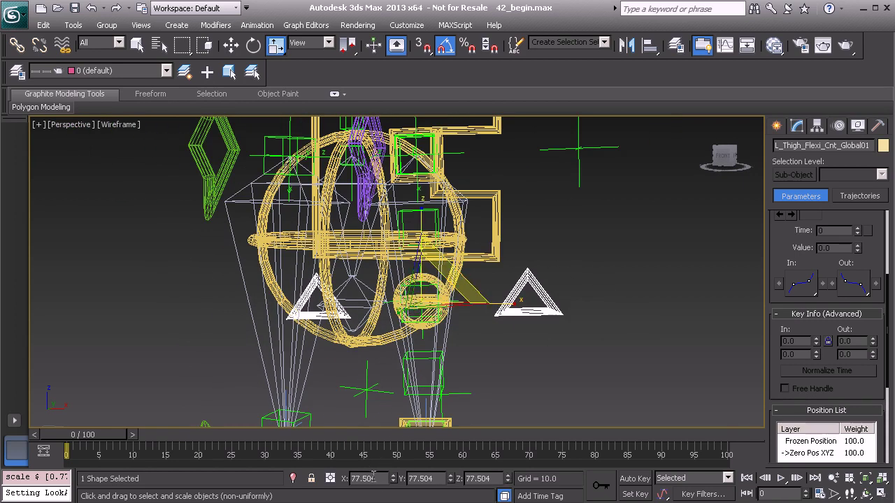
alt+middle_drag(418, 344, 401, 329)
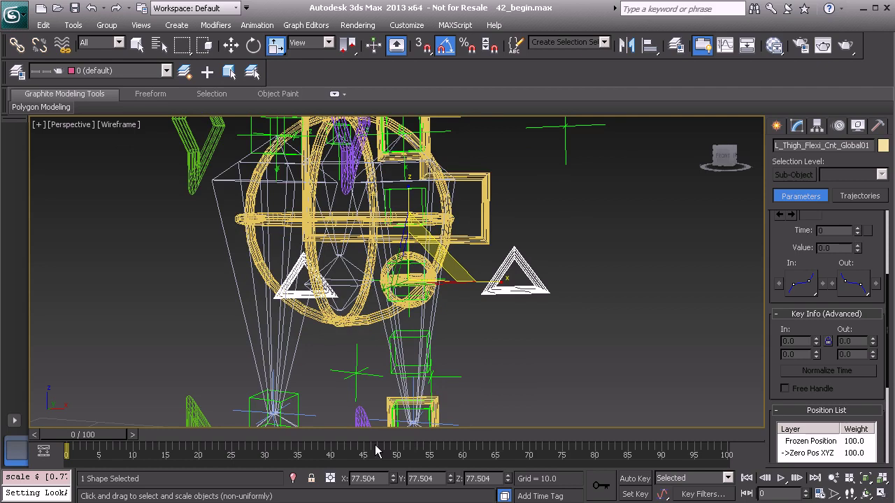
double_click(378, 478)
text(77)
key(Return)
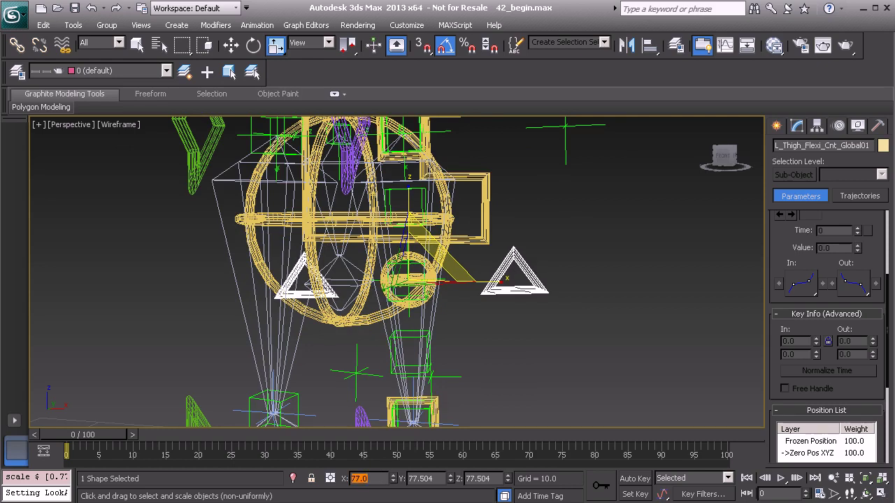
double_click(435, 481)
text(77)
key(Return)
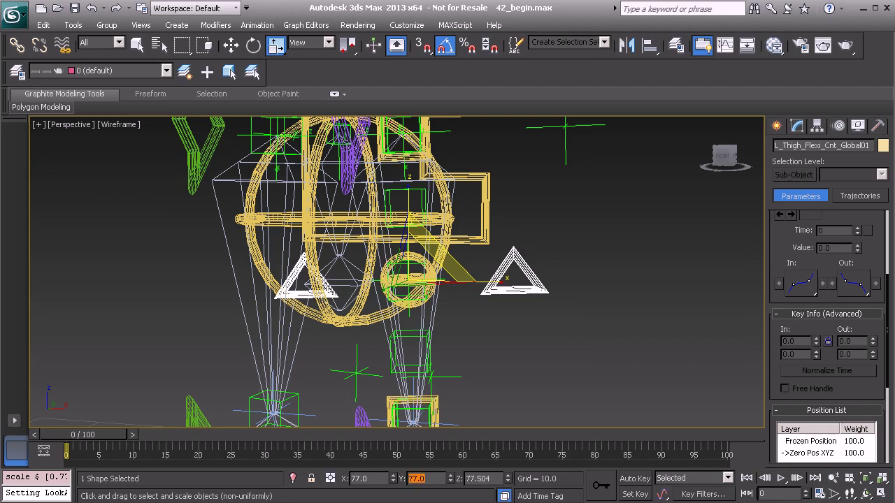
double_click(481, 479)
text(77)
- Link the L_Thigh_Flexi_Cnt_Global01 control as a child of the large ground control beneath the character's feet
alt+middle_drag(471, 280, 445, 269)
scroll(461, 325, down, 5)
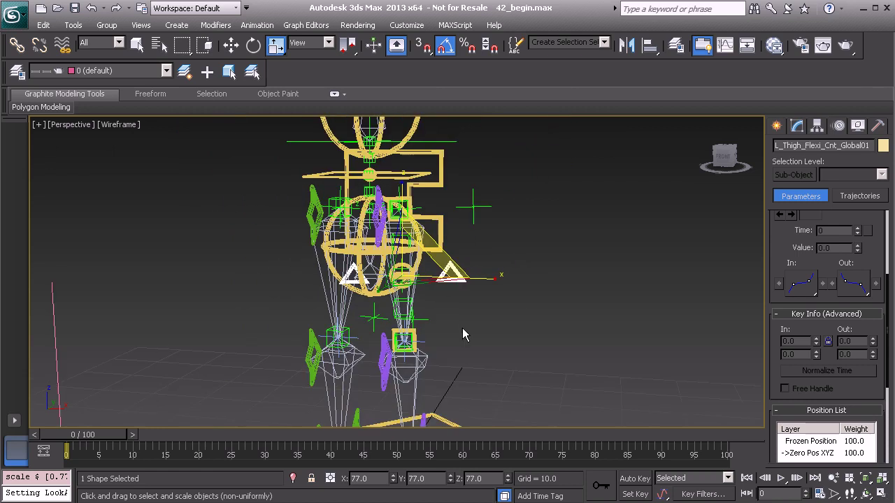
click(16, 45)
middle_drag(471, 296, 394, 222)
drag(378, 206, 460, 399)
- Select the PtDrv helper at the left thigh and change its display from Cross to Axis Tripod
middle_drag(425, 278, 450, 363)
alt+middle_drag(403, 327, 414, 323)
scroll(412, 323, up, 1)
scroll(381, 325, up, 4)
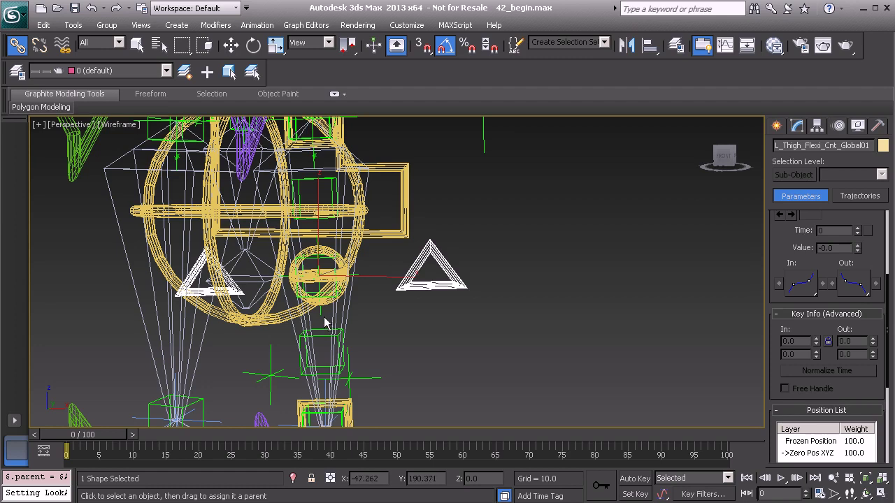
click(323, 319)
alt+middle_drag(321, 316, 356, 315)
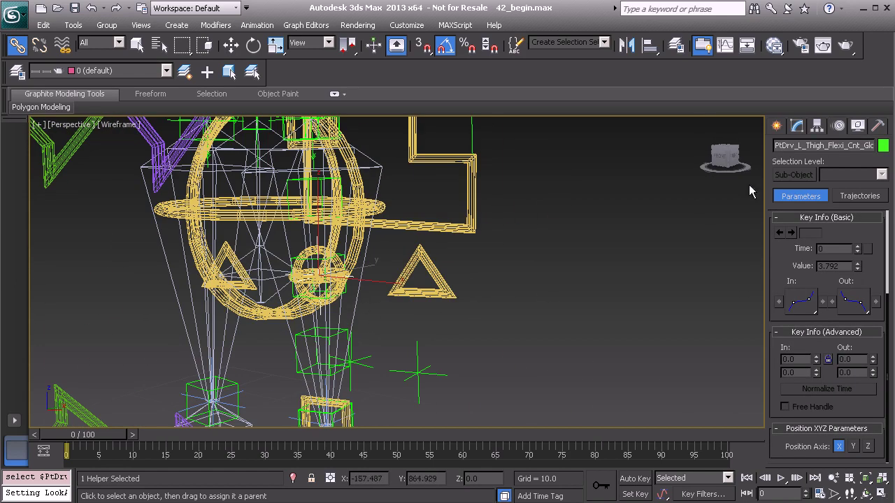
click(797, 125)
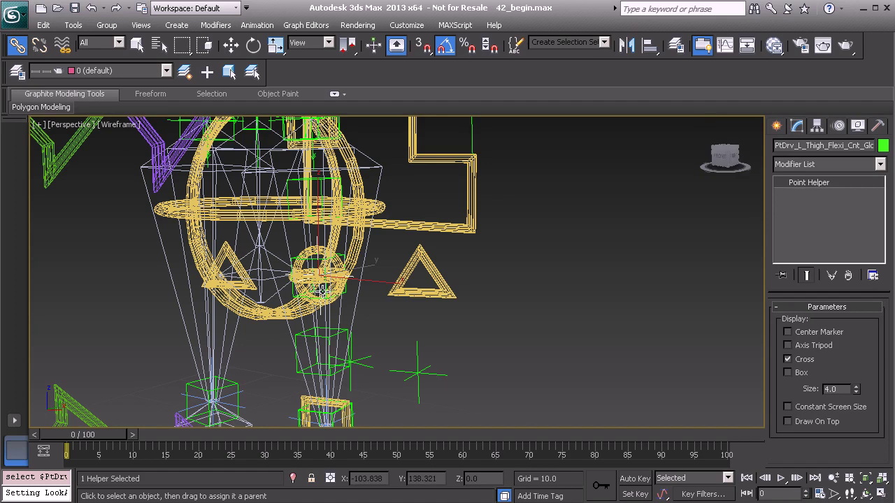
click(788, 358)
click(802, 348)
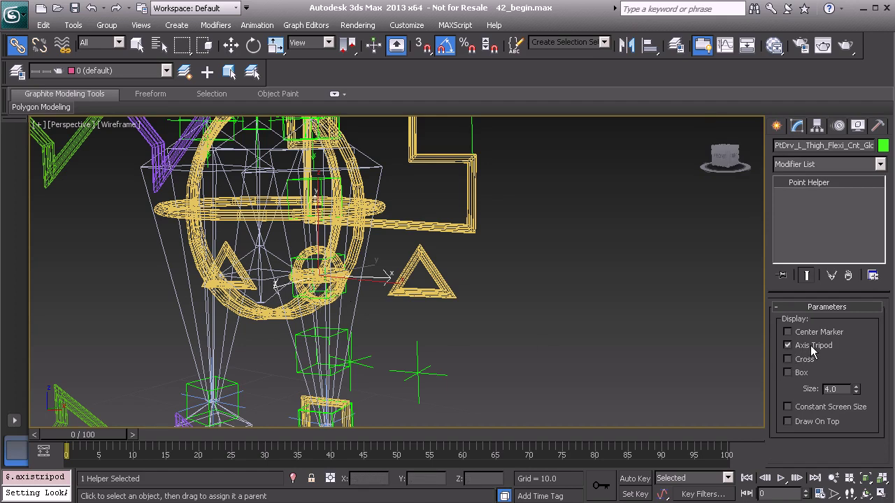
- Link the PtDrv helper as a child of the left thigh bone
alt+middle_drag(358, 295, 373, 299)
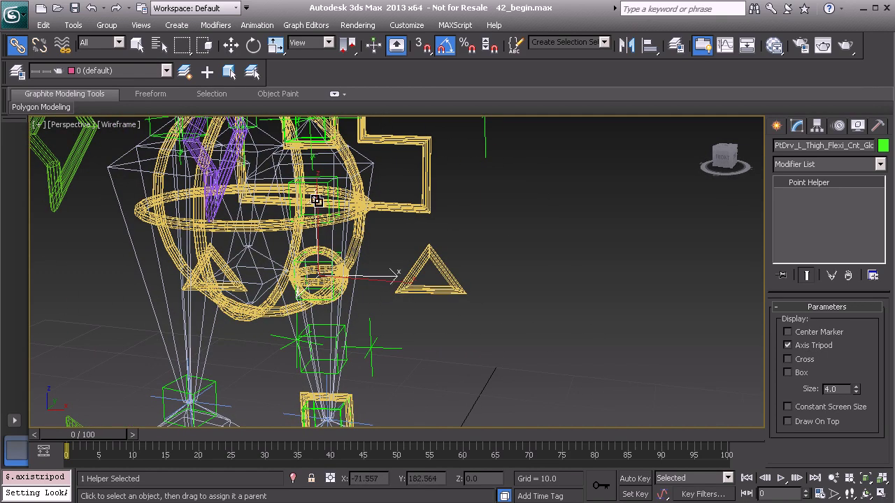
alt+middle_drag(448, 290, 401, 266)
click(459, 253)
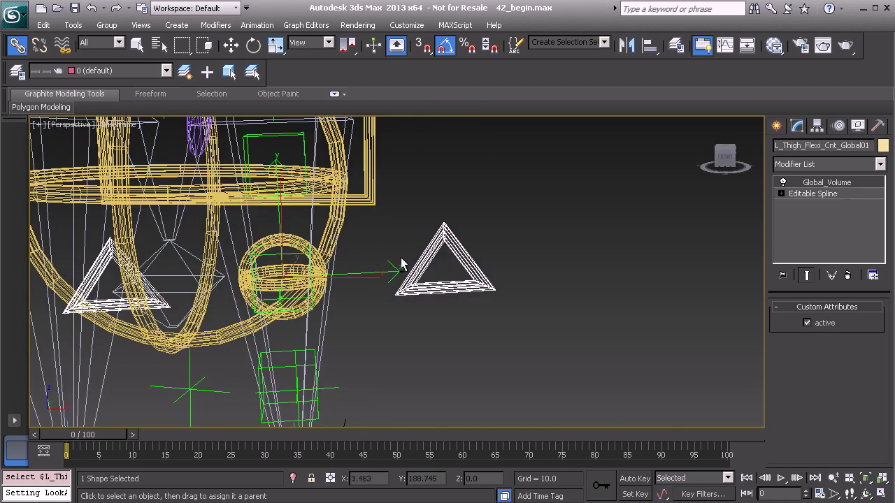
click(394, 272)
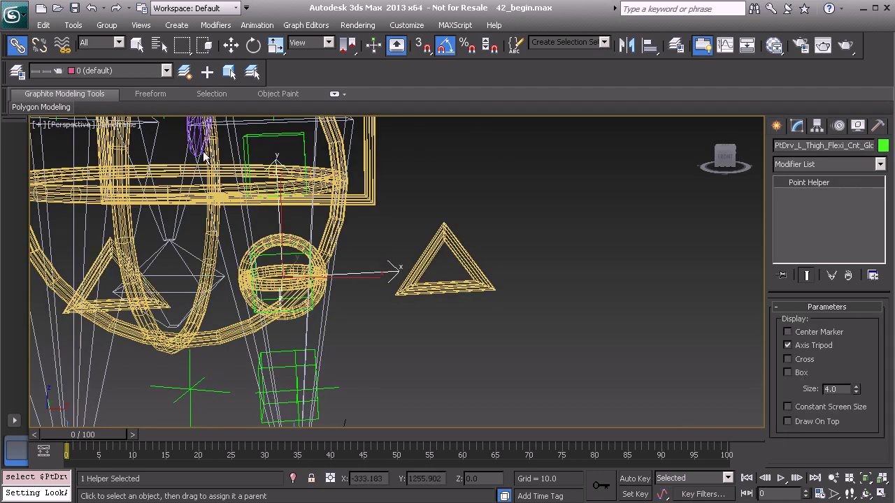
drag(272, 206, 397, 253)
drag(338, 329, 326, 319)
mouse_move(395, 338)
alt+middle_down()
mouse_move(373, 332)
mouse_move(382, 331)
alt+middle_up()
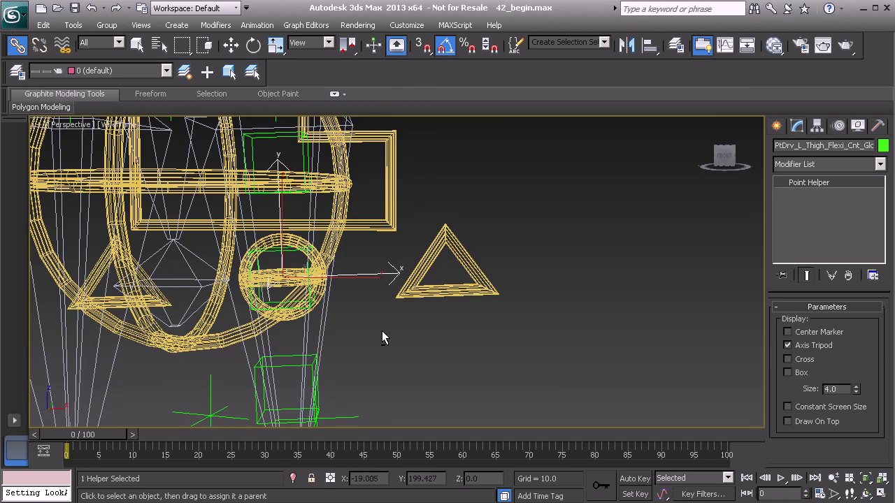
click(306, 336)
- Apply a Position Constraint from the L_Thigh_Flexi_Cnt_Global01 control to the PtDrv helper
middle_drag(385, 324, 410, 387)
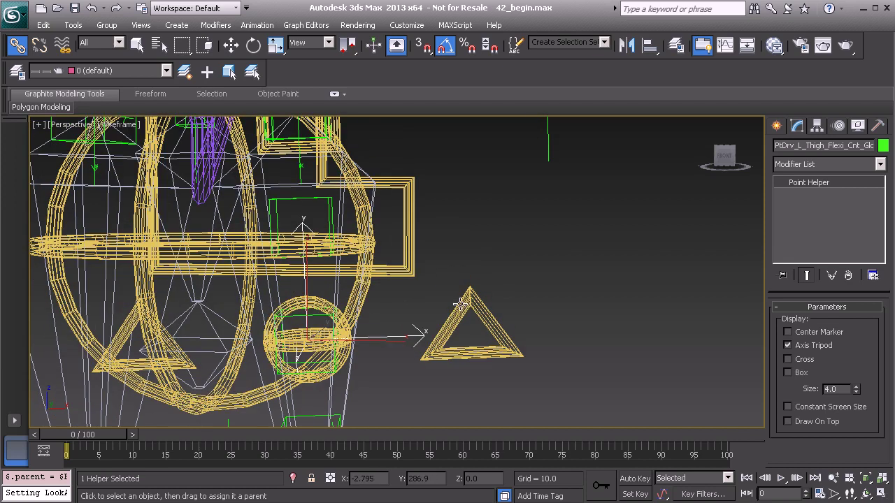
click(460, 306)
middle_drag(399, 316, 408, 280)
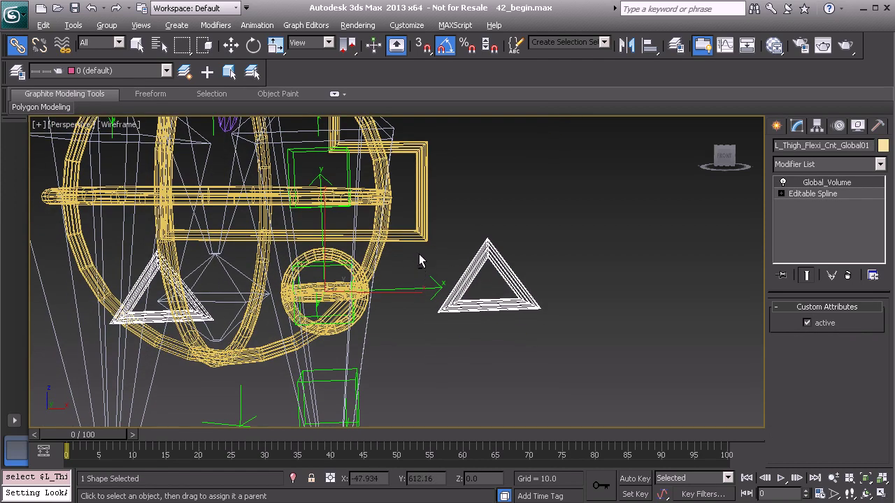
right_click(419, 260)
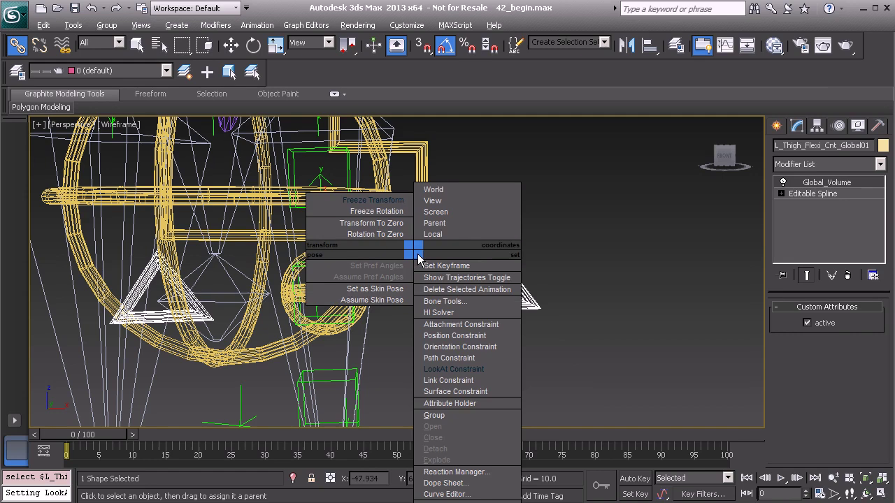
click(465, 337)
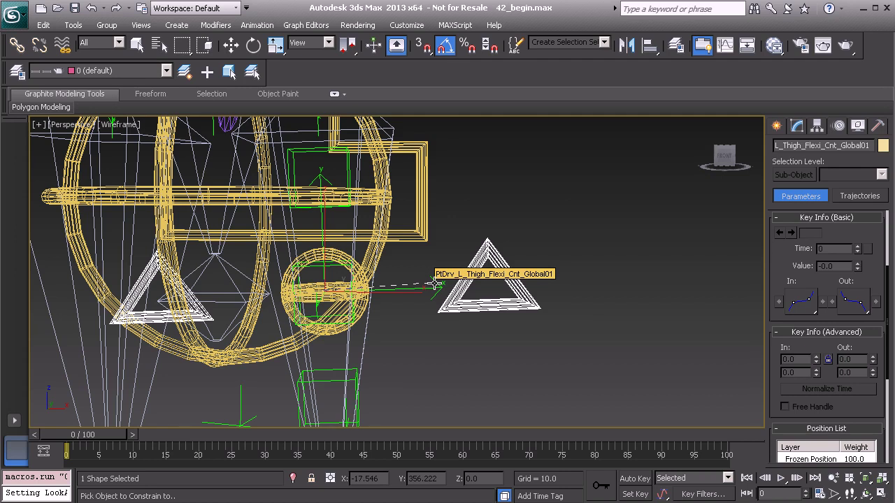
click(435, 283)
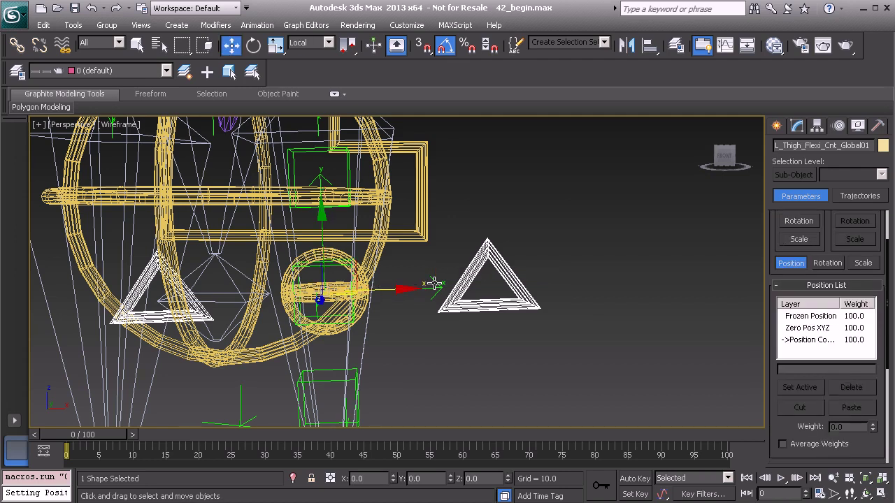
- Apply an Orientation Constraint from the L_Thigh_Flexi_Cnt_Global01 control to the same PtDrv helper
right_click(446, 245)
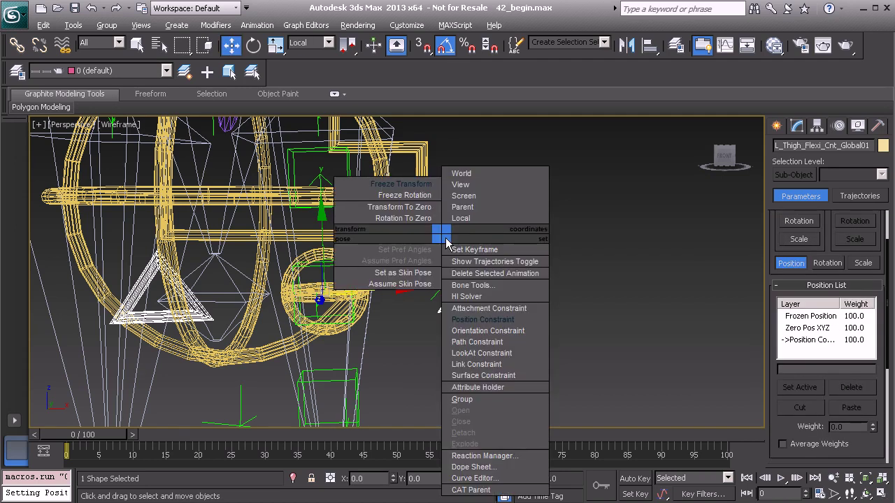
click(482, 331)
click(435, 280)
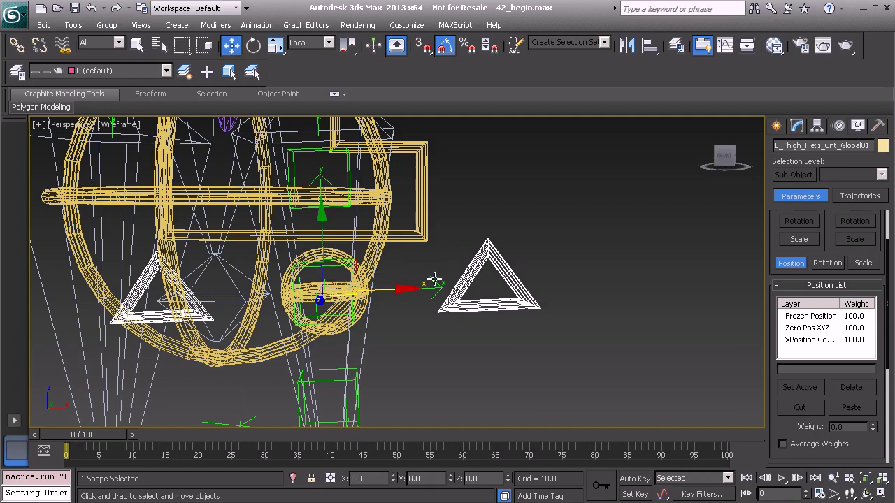
- Test the leg rig by moving the Anim_L_Leg_IK01 foot control, then undo the move
alt+middle_drag(444, 290, 424, 292)
scroll(409, 243, down, 10)
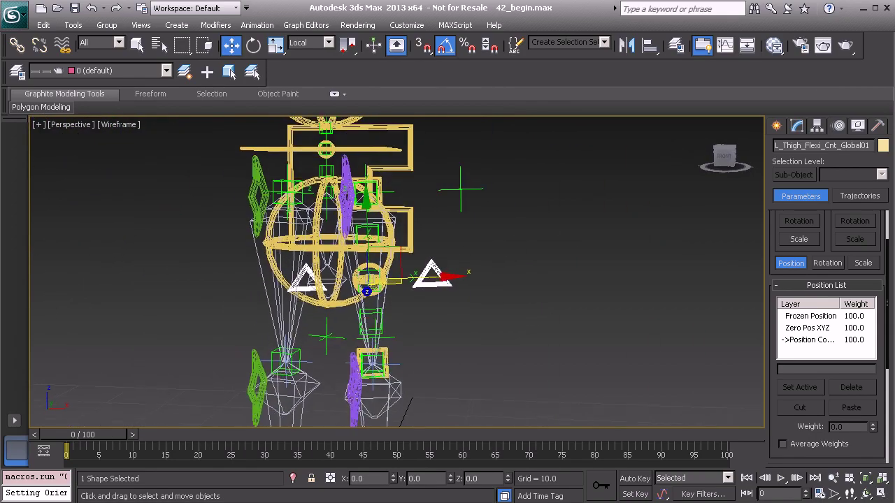
scroll(426, 312, up, 5)
scroll(427, 312, down, 4)
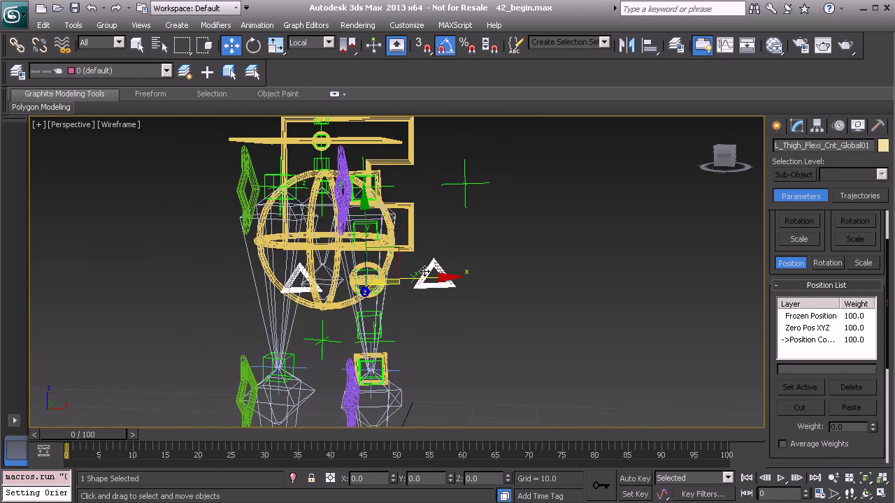
alt+middle_drag(428, 315, 421, 374)
click(429, 377)
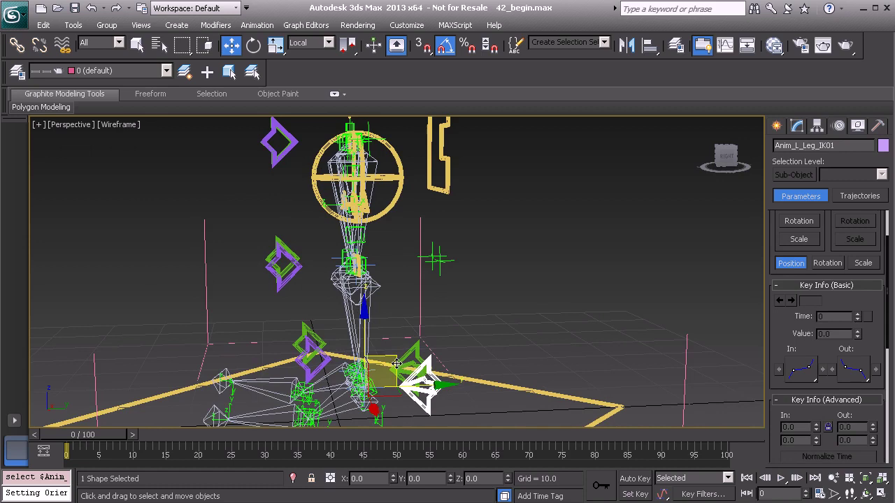
drag(395, 364, 376, 354)
key(ctrl+z)
- Test the thigh rig by rotating the Anim_L_Thigh_FK01 control, then undo the rotation
click(279, 159)
middle_drag(327, 201, 286, 264)
key(e)
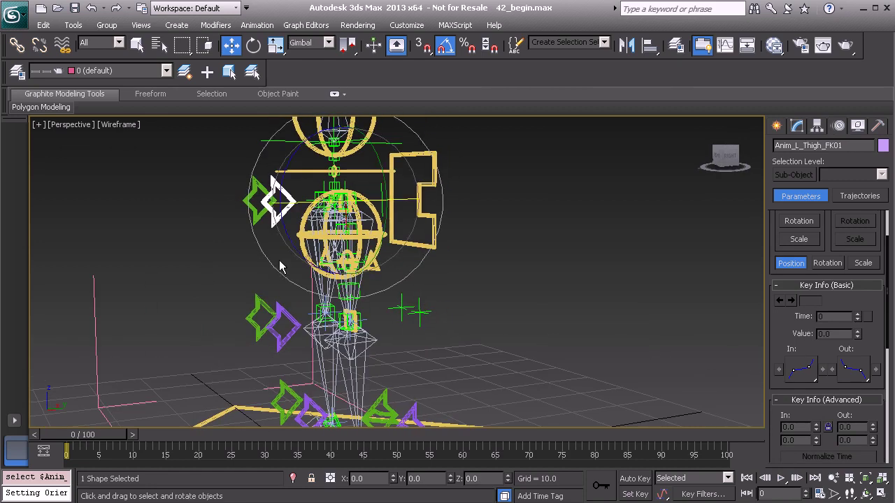
key(e)
drag(304, 257, 281, 214)
key(ctrl+z)
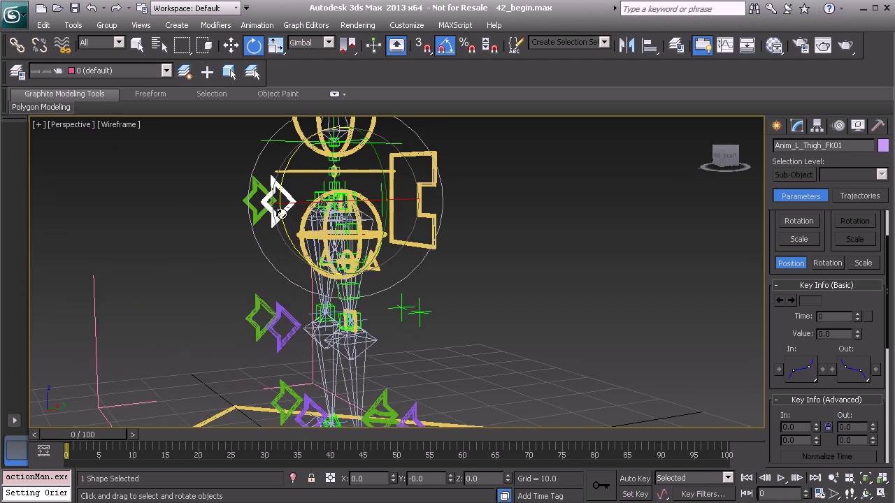
- Select the L_Thigh_Flexi_Cnt_End01 control at the hip and position-constrain it to the left thigh bone
alt+middle_drag(333, 266, 473, 303)
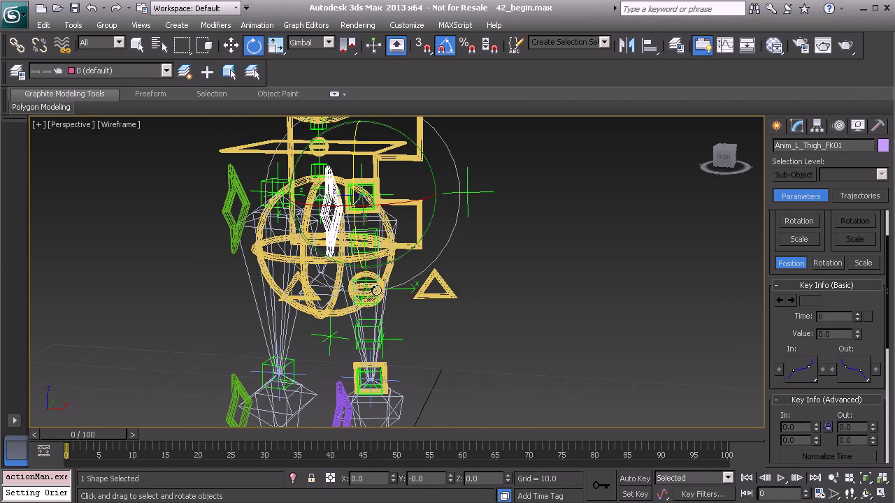
scroll(412, 286, up, 5)
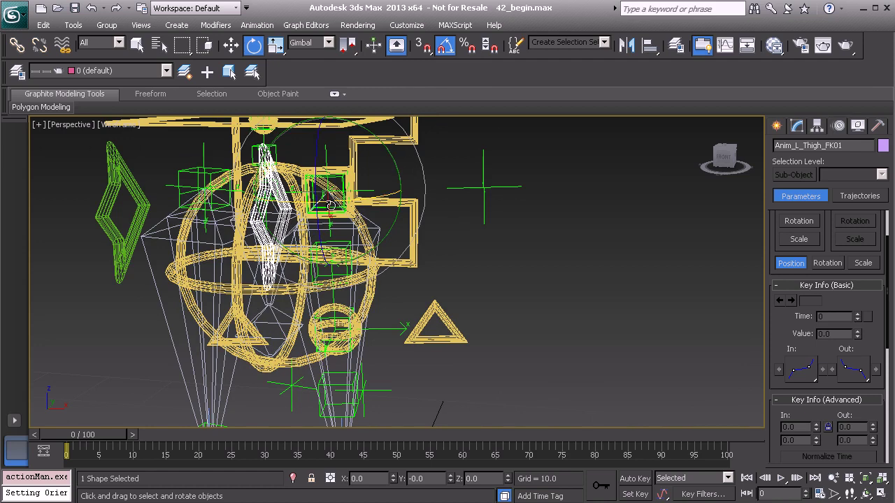
key(q)
scroll(343, 173, up, 5)
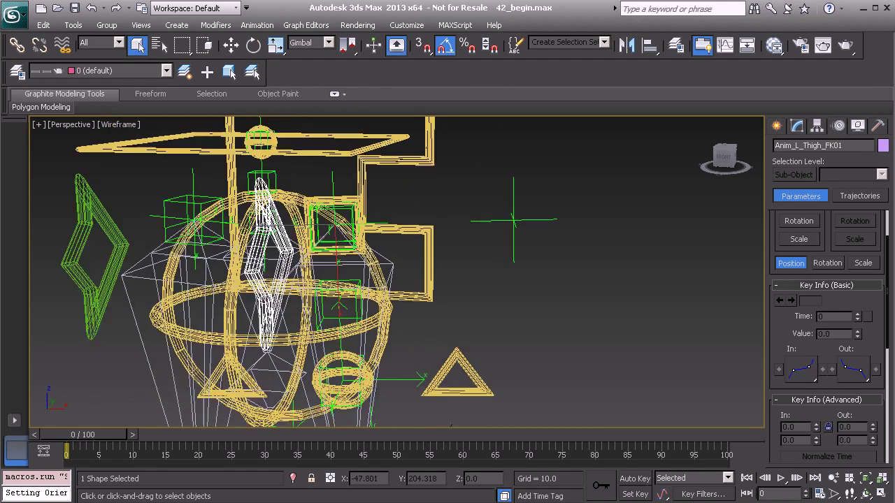
scroll(356, 228, up, 1)
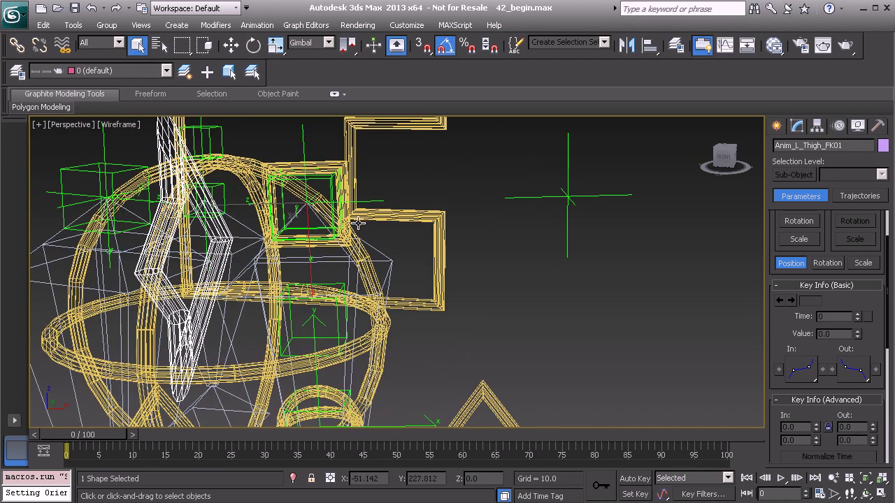
click(343, 175)
scroll(484, 299, up, 3)
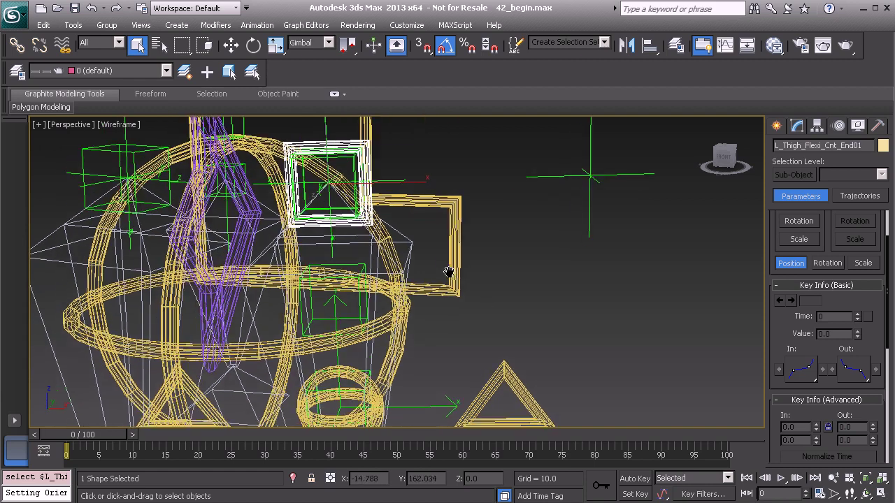
right_click(532, 240)
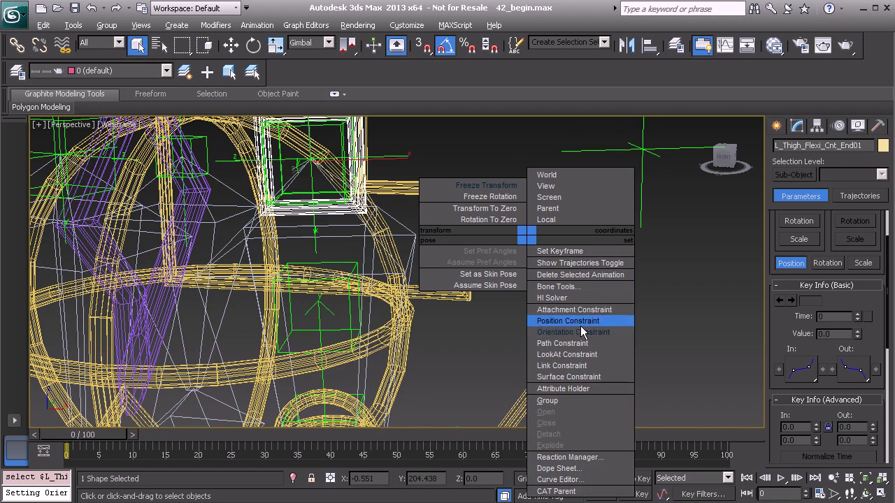
click(580, 324)
alt+middle_drag(350, 242, 354, 238)
click(369, 253)
- Select the L_Thigh_Flexi_Cnt_Start01 control at the knee and position-constrain it to the left calf bone
alt+middle_drag(366, 276, 384, 278)
click(409, 262)
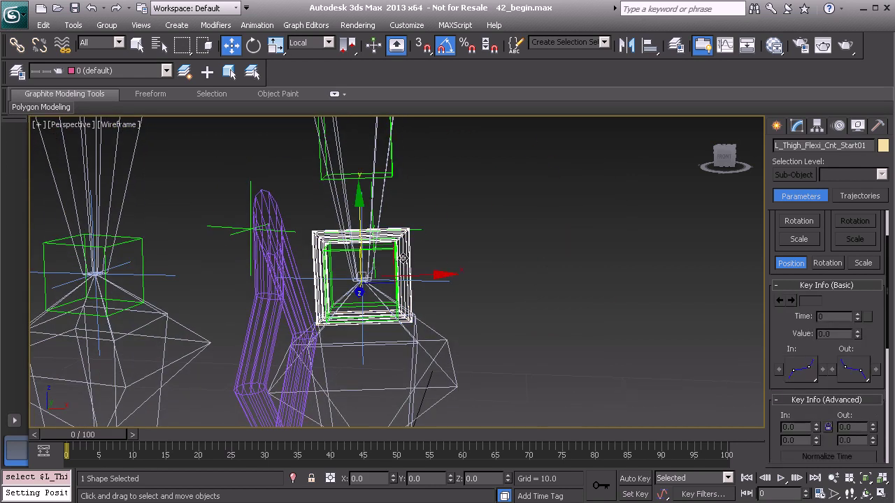
right_click(461, 238)
click(513, 314)
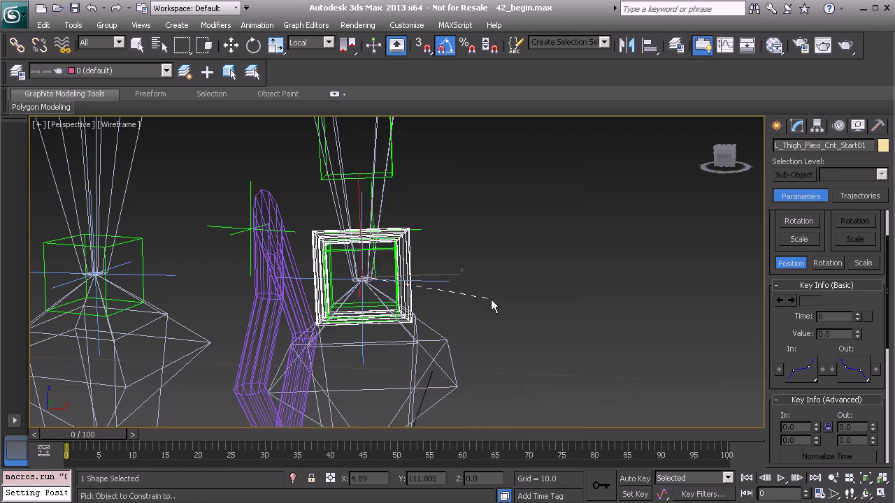
alt+middle_drag(489, 314, 499, 260)
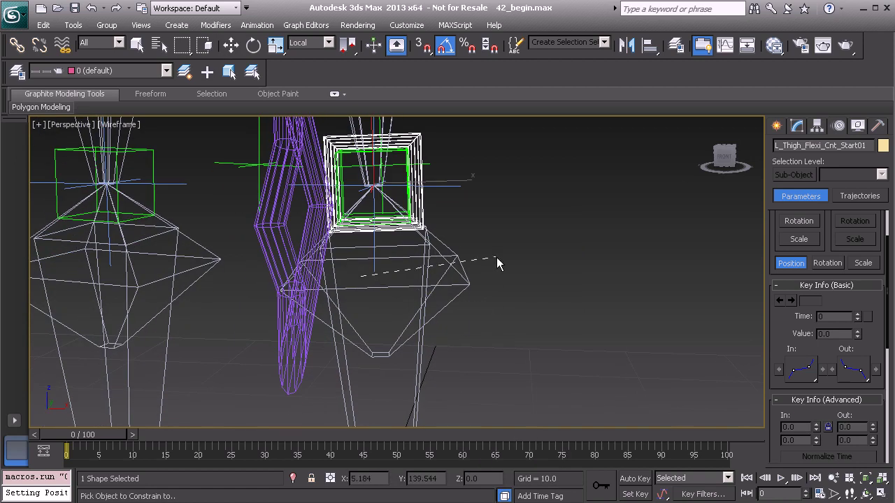
click(426, 277)
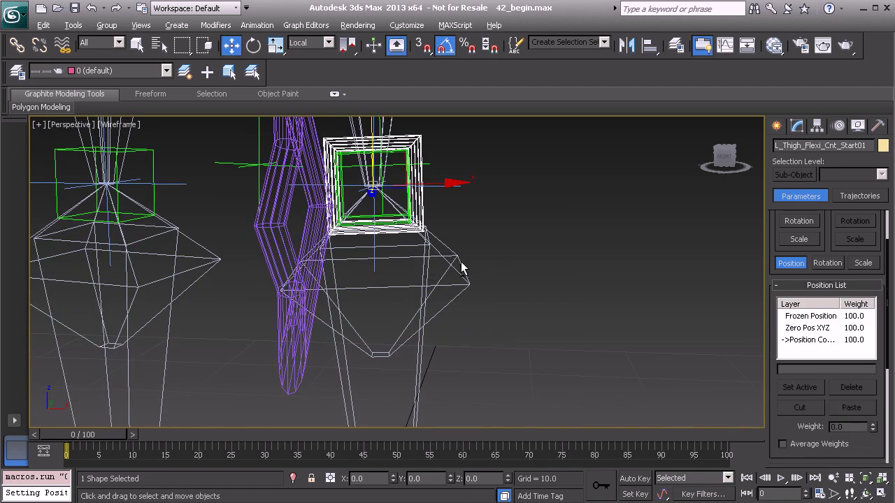
- Test the constrained thigh rig by moving the Anim_L_Shin_FK01 control away from the left knee, and undo the move
alt+middle_drag(430, 265, 396, 250)
scroll(316, 246, down, 7)
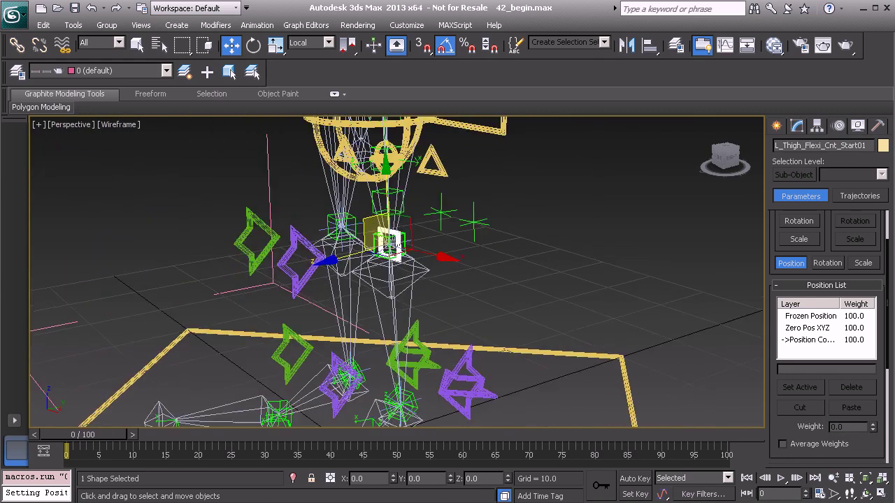
click(313, 245)
alt+middle_drag(312, 245, 306, 232)
alt+middle_drag(342, 265, 346, 269)
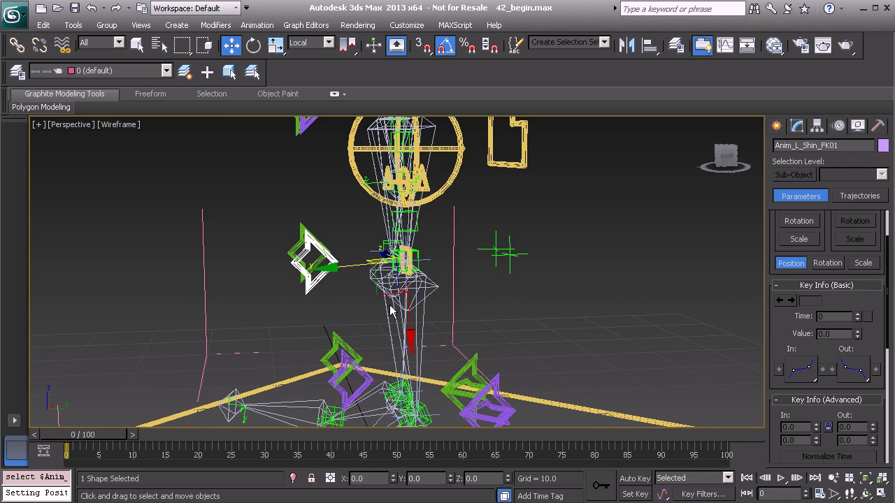
drag(371, 293, 241, 286)
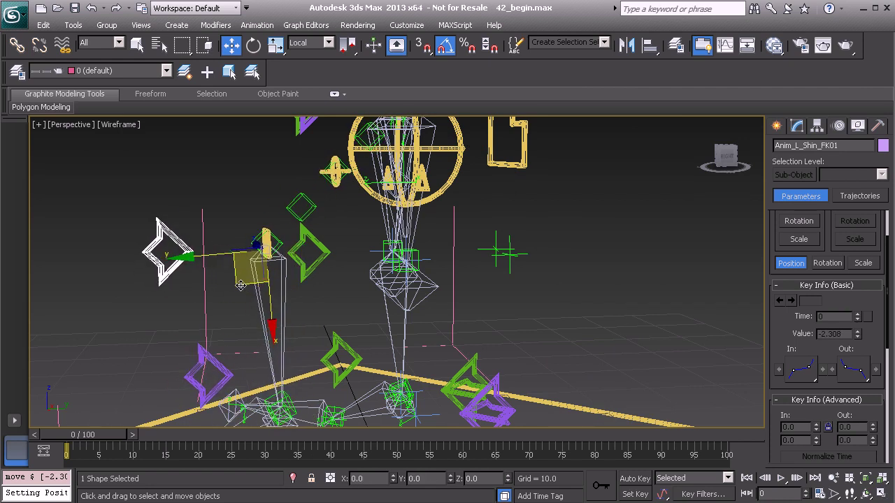
key(ctrl+z)
- Delete the Point001 helper standing off to the outer side of the left hip
alt+middle_drag(297, 263, 428, 273)
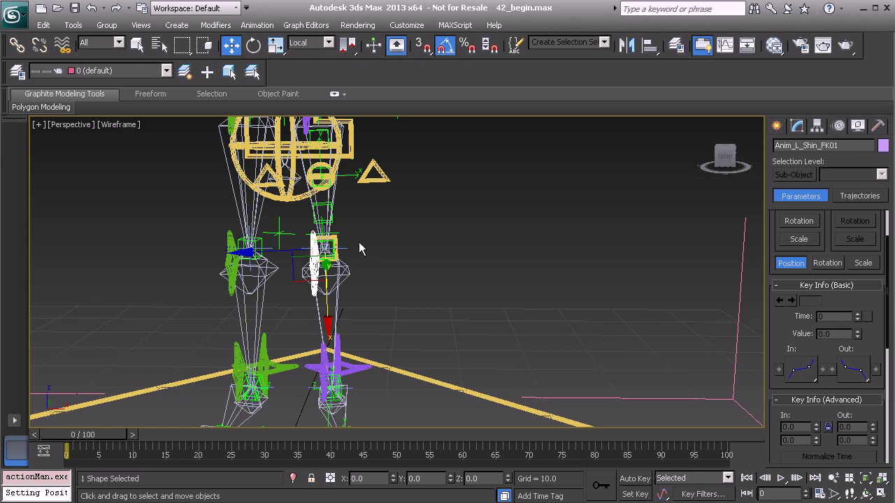
middle_drag(325, 220, 337, 297)
click(409, 187)
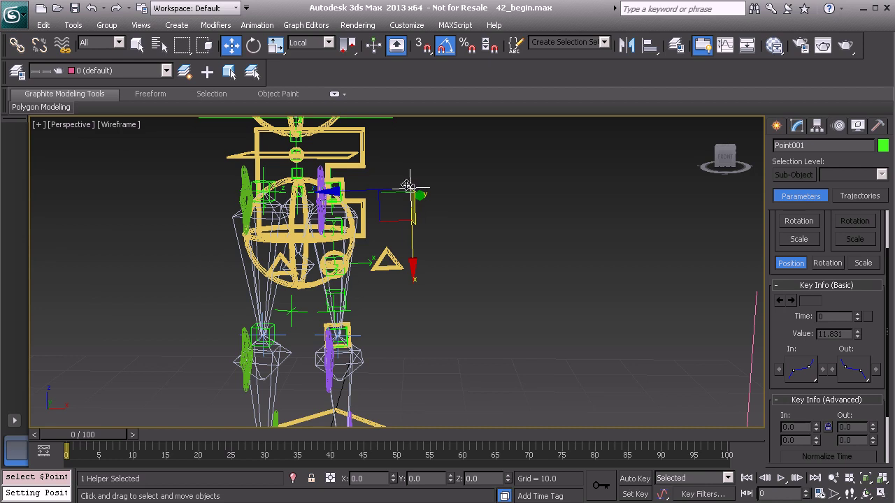
key(Delete)
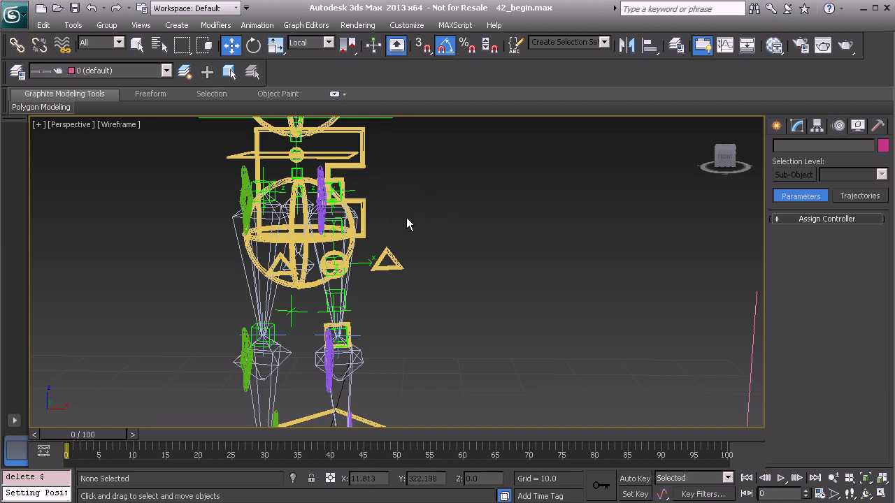
alt+middle_drag(404, 210, 433, 235)
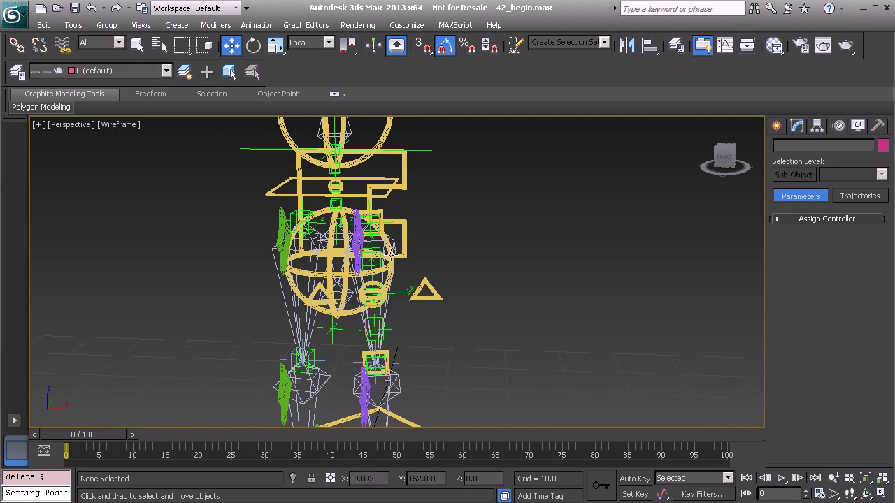
alt+middle_drag(396, 318, 399, 280)
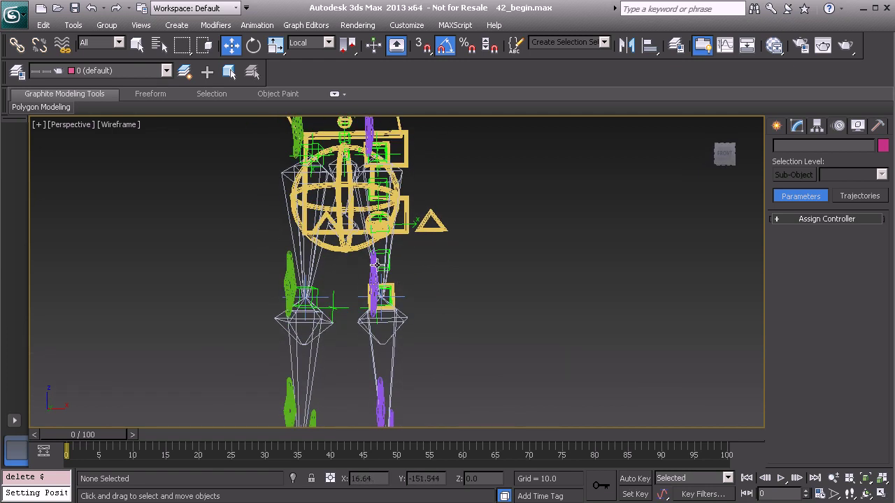
alt+middle_drag(375, 345, 384, 294)
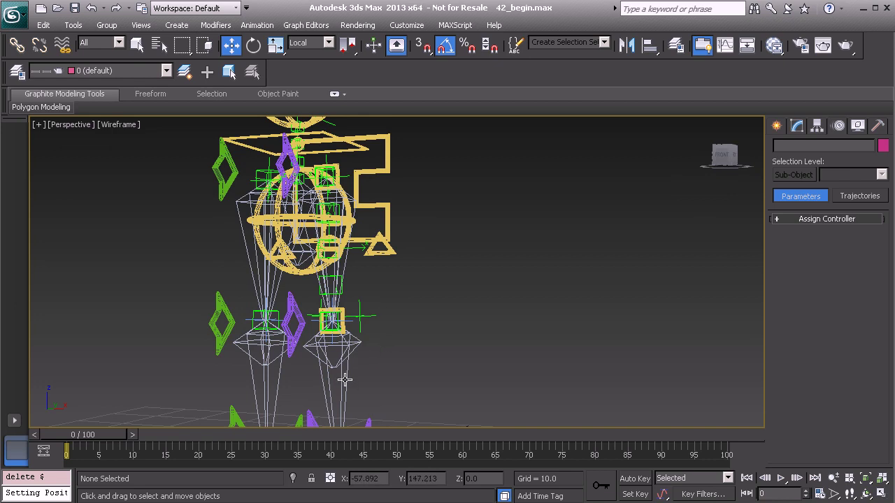
alt+middle_drag(349, 358, 336, 357)
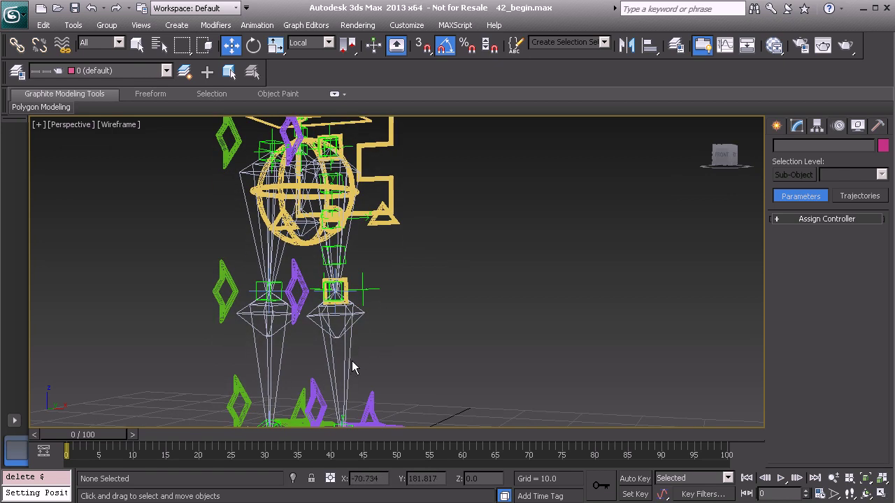
alt+middle_drag(336, 268, 353, 284)
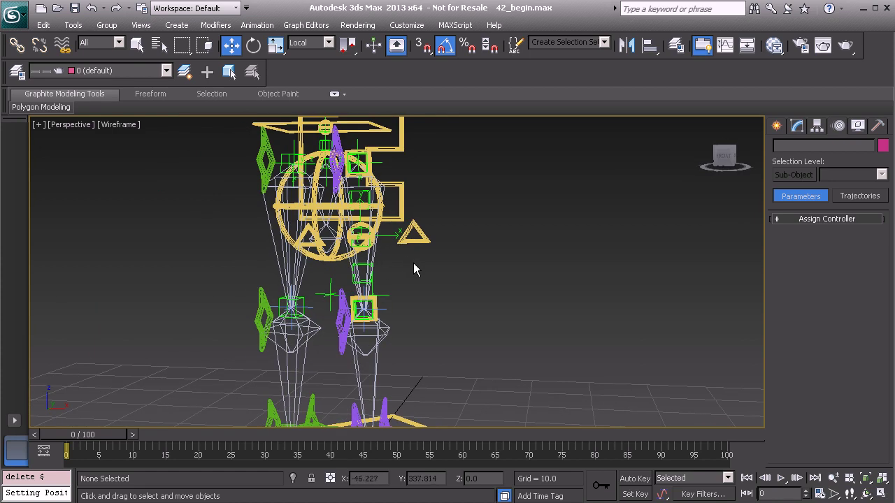